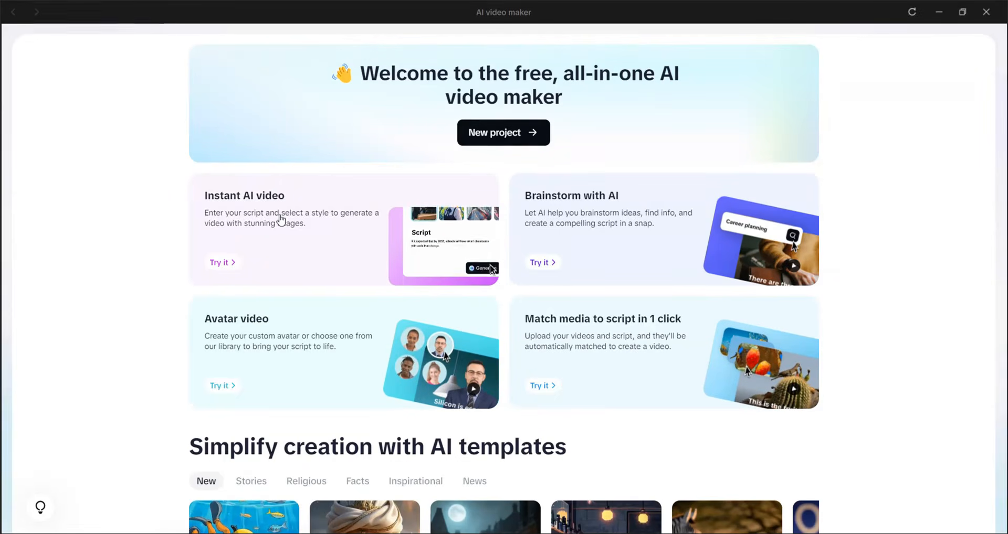
Start a new AI video project and open the form for creating a script with AI.
{"action": "scroll", "coordinate": [112, 329], "scroll_direction": "down", "scroll_amount": 3}
{"action": "scroll", "coordinate": [111, 330], "scroll_direction": "down", "scroll_amount": 2}
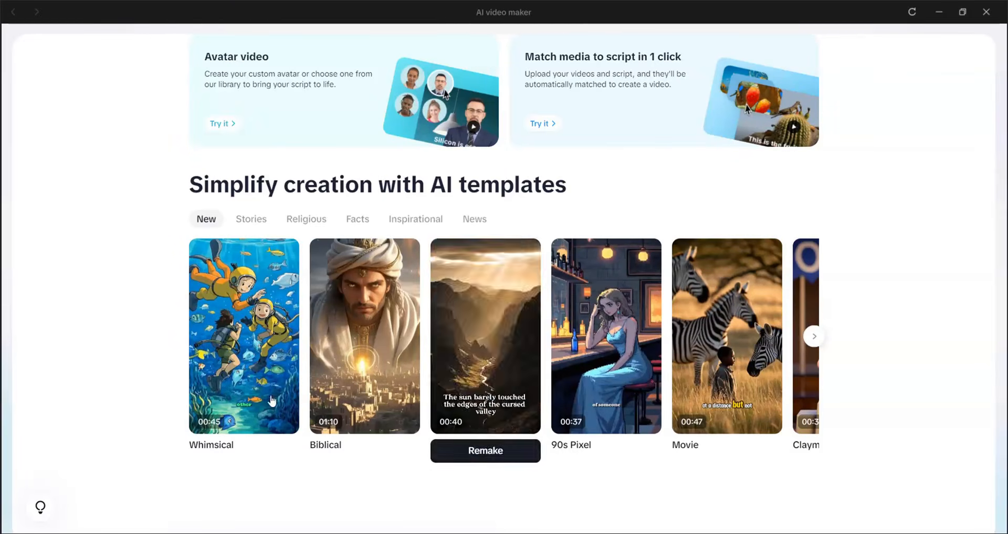
{"action": "scroll", "coordinate": [141, 284], "scroll_direction": "up", "scroll_amount": 5}
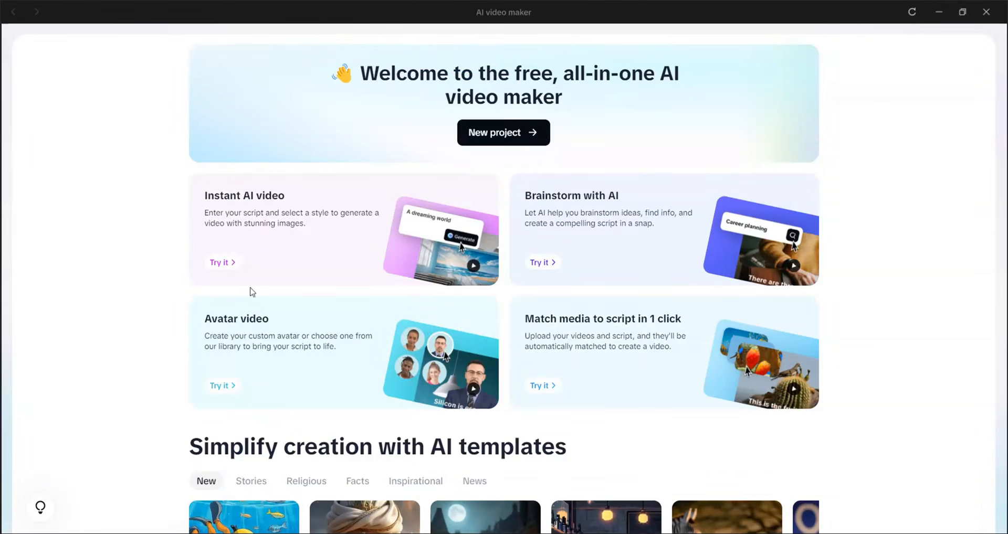
{"action": "left_click", "coordinate": [513, 134]}
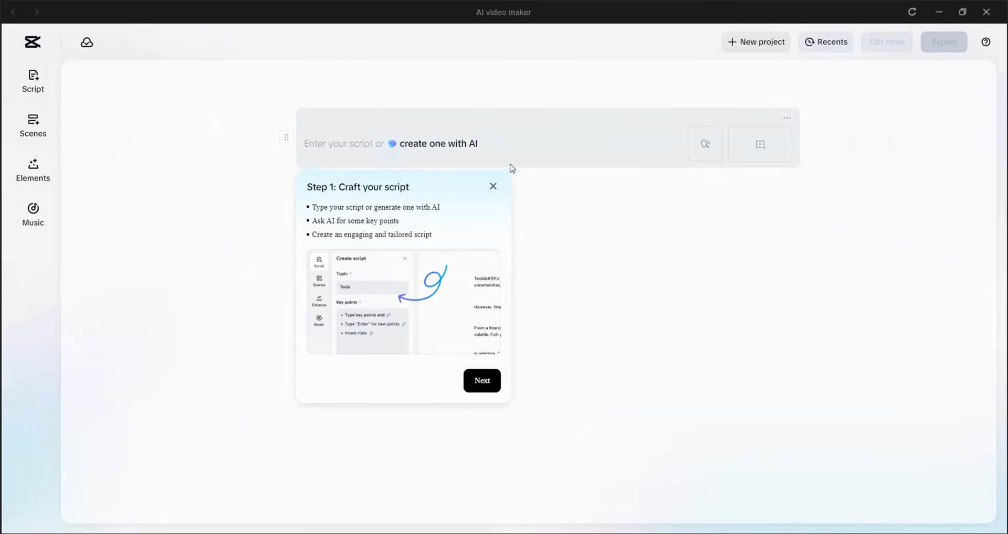
{"action": "left_click", "coordinate": [462, 147]}
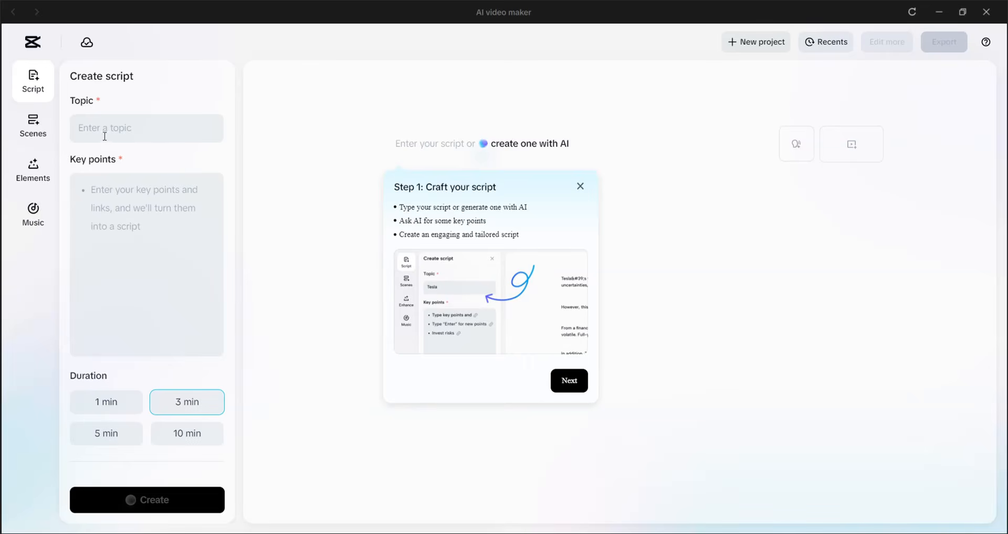
Enter "Lion the king of the Jungle" as the script topic.
{"action": "left_click", "coordinate": [135, 132]}
{"action": "type", "text": "Lion the king of the Jungle"}
Add key points on the lion's characteristics (mane, roar, strength), apex-predator role, social structure (prides, family bonds), habitat (savannas, grasslands), and the "King of the Jungle" title.
{"action": "left_click", "coordinate": [109, 193]}
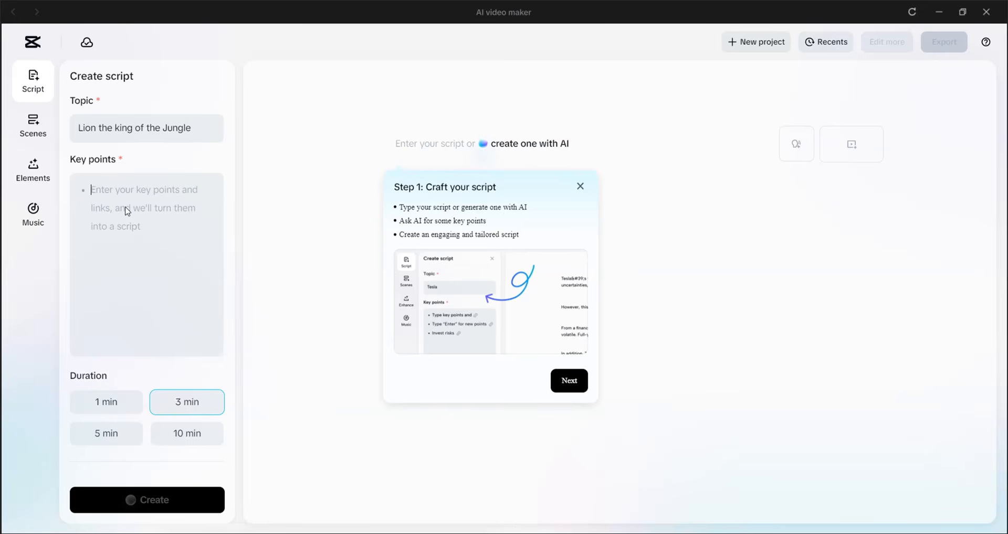
{"action": "type", "text": "Characteristics of a lion (mane, roar, strength) Role in the ecosystem (apex predator) Social structure (prides, family bonds) Habitat (savannas, grasslands) Why they are called \"King of the Jungle\""}
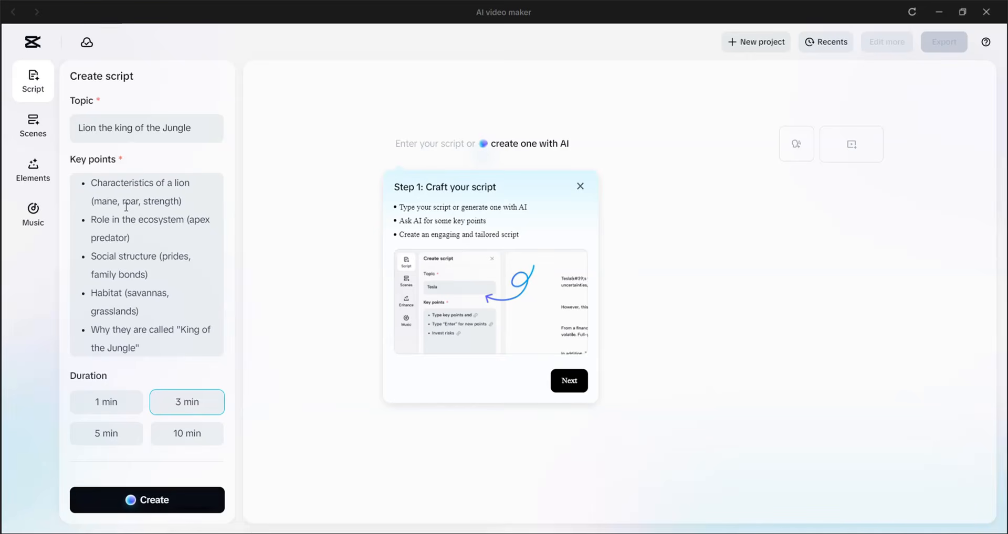
{"action": "scroll", "coordinate": [150, 190], "scroll_direction": "up", "scroll_amount": 1}
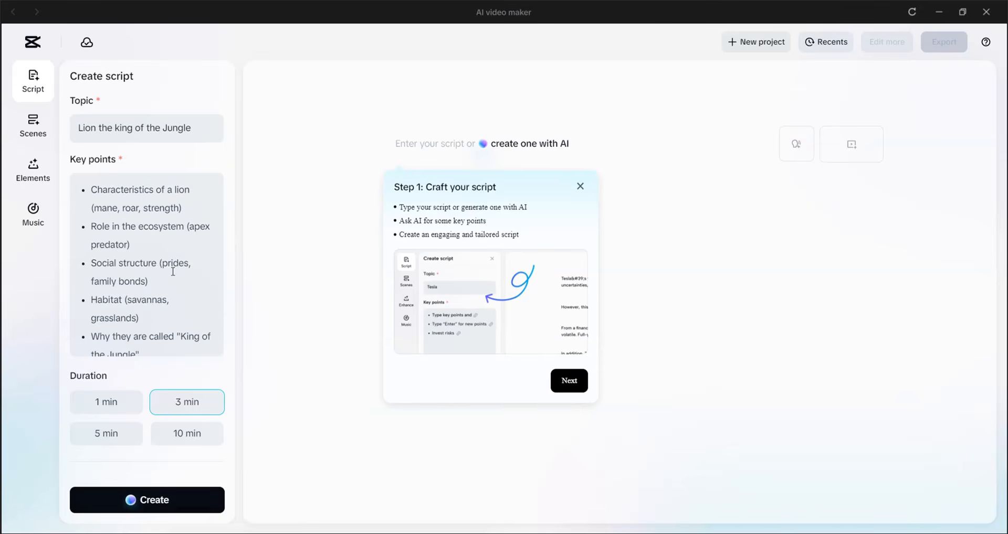
{"action": "scroll", "coordinate": [177, 284], "scroll_direction": "down", "scroll_amount": 4}
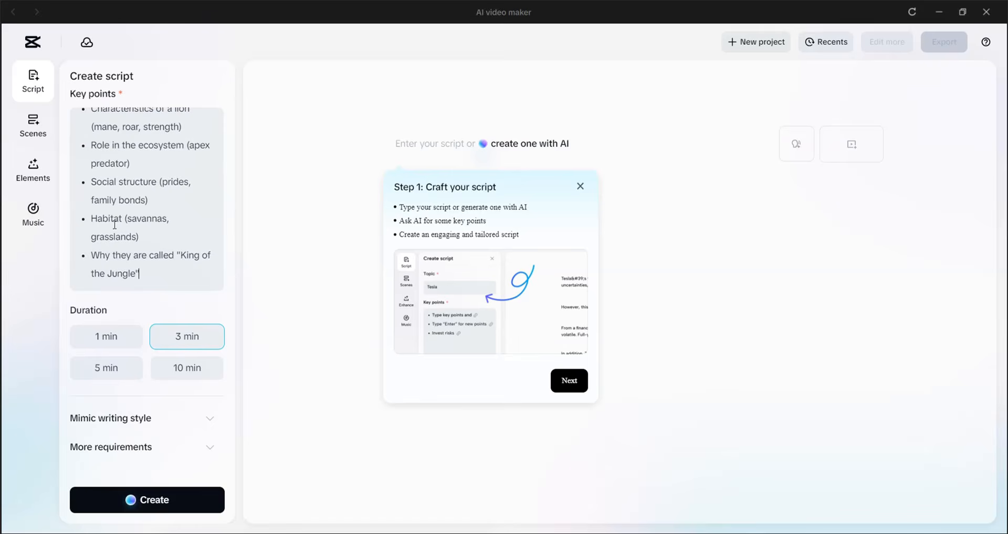
Try the 10 min script duration and return to 3 min.
{"action": "scroll", "coordinate": [182, 256], "scroll_direction": "down", "scroll_amount": 1}
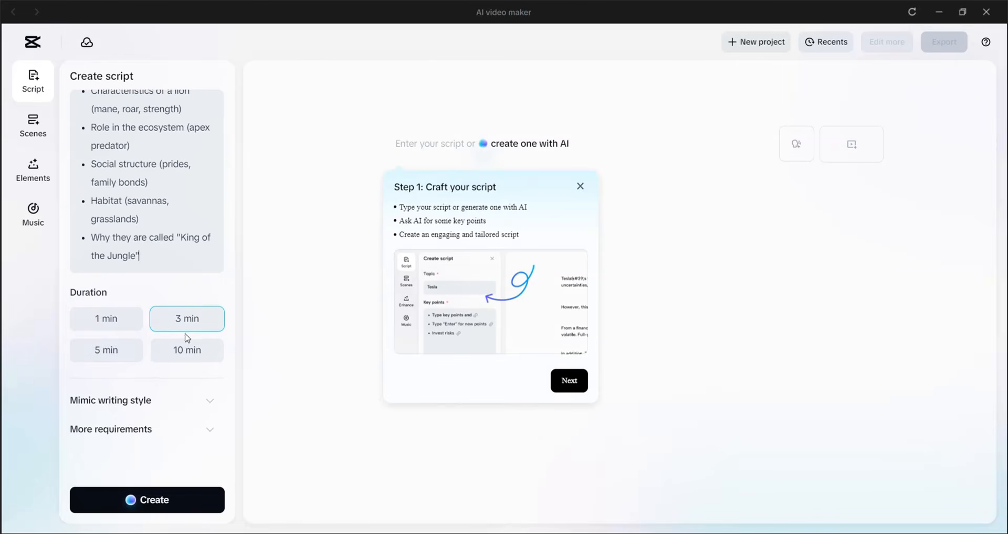
{"action": "left_click", "coordinate": [189, 356]}
{"action": "scroll", "coordinate": [156, 334], "scroll_direction": "up", "scroll_amount": 2}
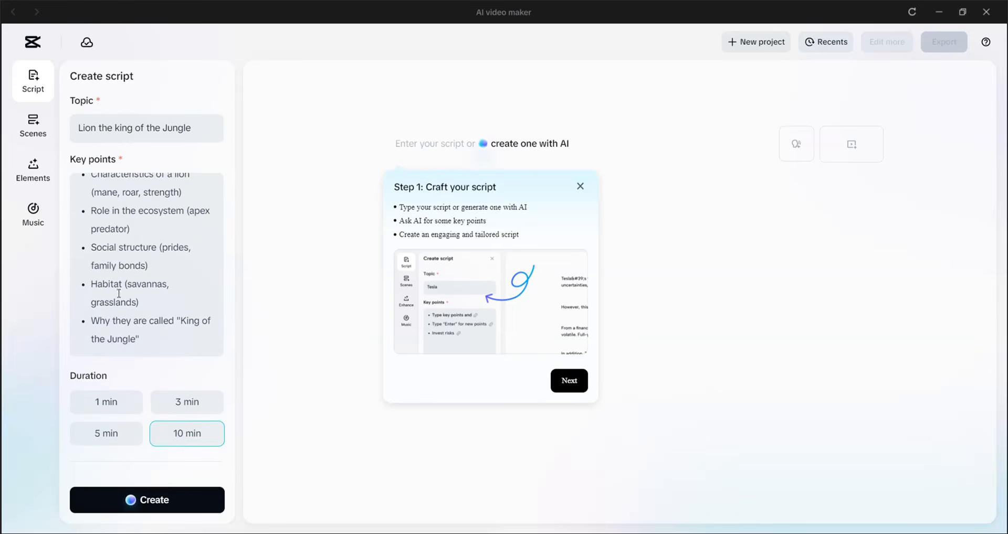
{"action": "scroll", "coordinate": [162, 420], "scroll_direction": "down", "scroll_amount": 2}
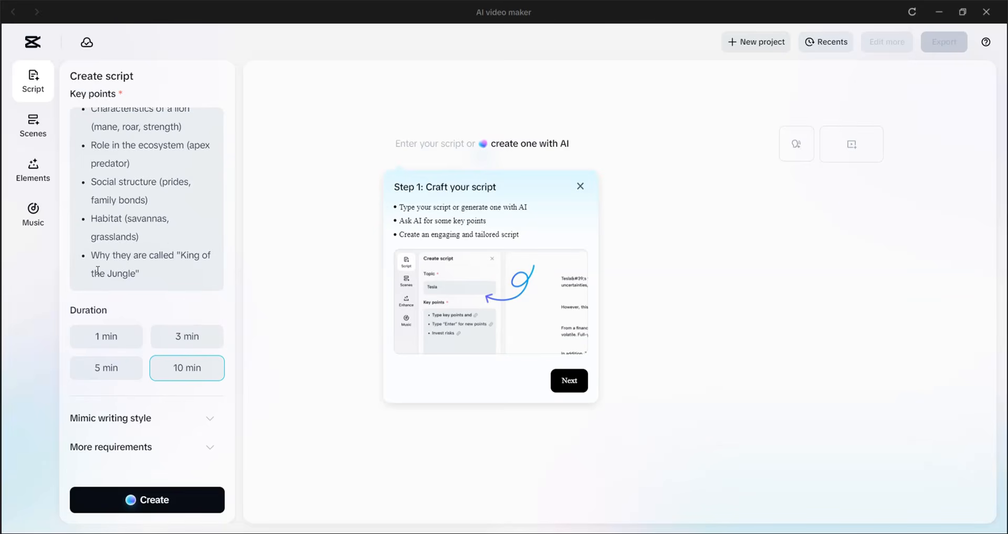
{"action": "left_click", "coordinate": [190, 339]}
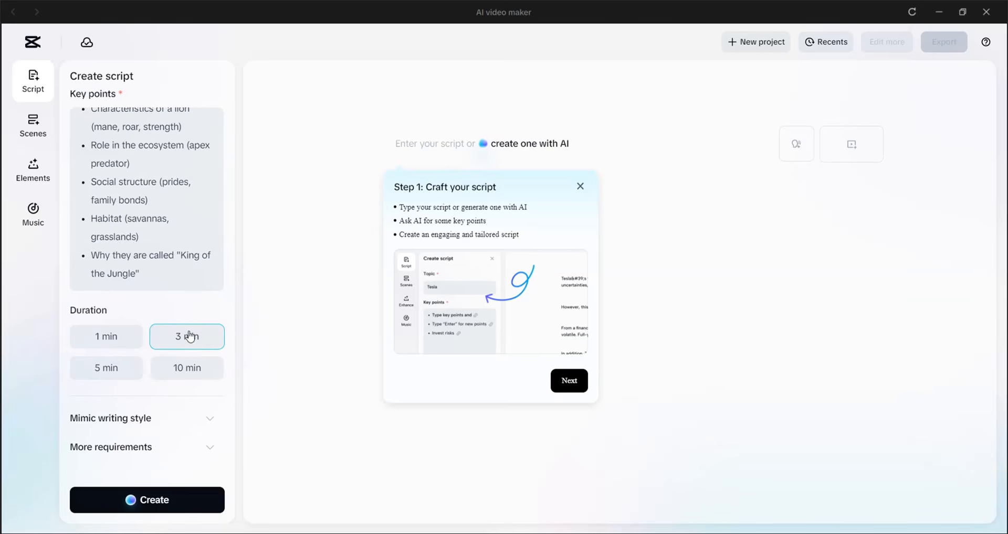
Look at the Mimic writing style options for the script and close them again.
{"action": "scroll", "coordinate": [158, 314], "scroll_direction": "down", "scroll_amount": 1}
{"action": "left_click", "coordinate": [206, 403]}
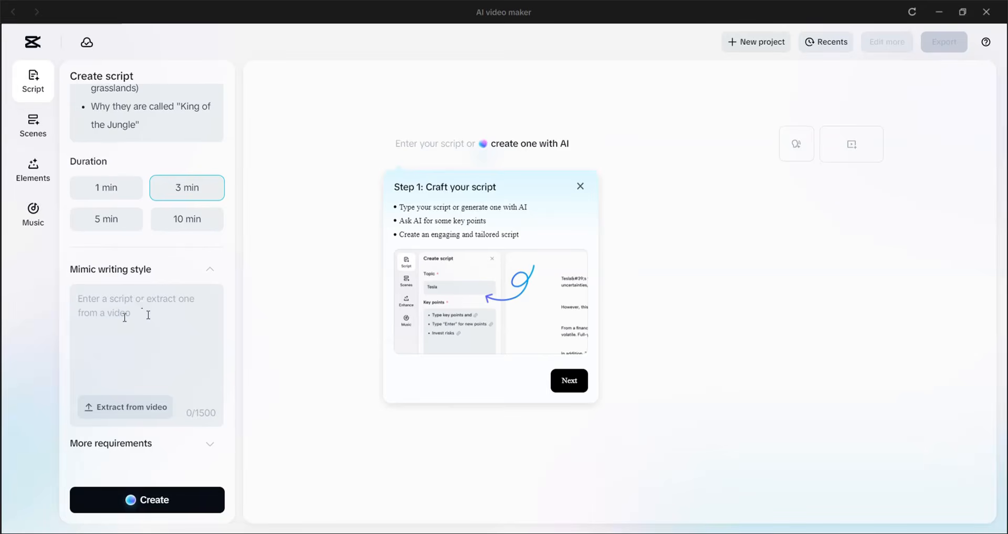
{"action": "left_click", "coordinate": [212, 272]}
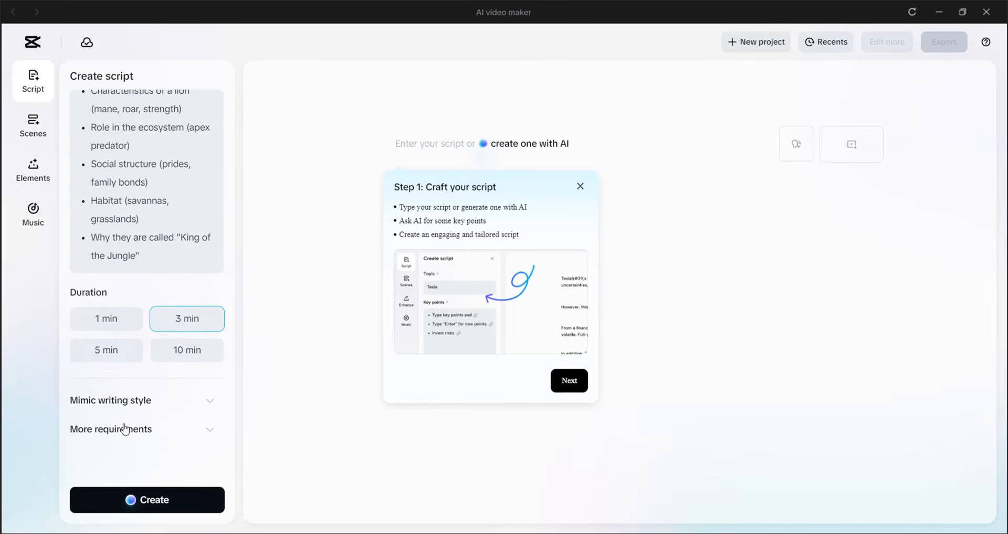
Add extra requirements to start with a powerful statement or question about the lion's dominance and majesty, and emphasize the mystery and awe surrounding their reign.
{"action": "left_click", "coordinate": [209, 430]}
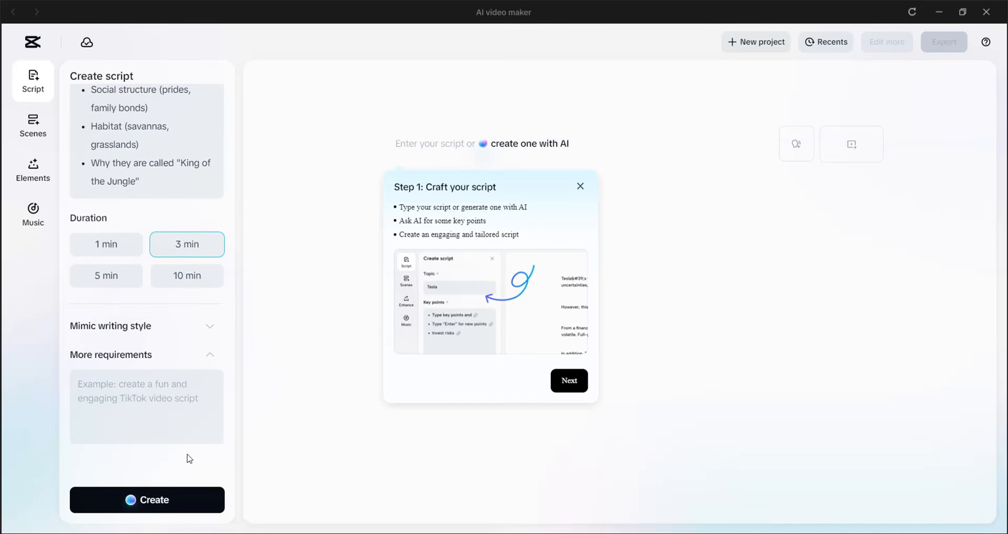
{"action": "left_click", "coordinate": [80, 384]}
{"action": "type", "text": "Start with a powerful statement or question about the lion's dominance and majesty.  Emphasize the mystery and awe surrounding their reign."}
{"action": "scroll", "coordinate": [131, 405], "scroll_direction": "up", "scroll_amount": 2}
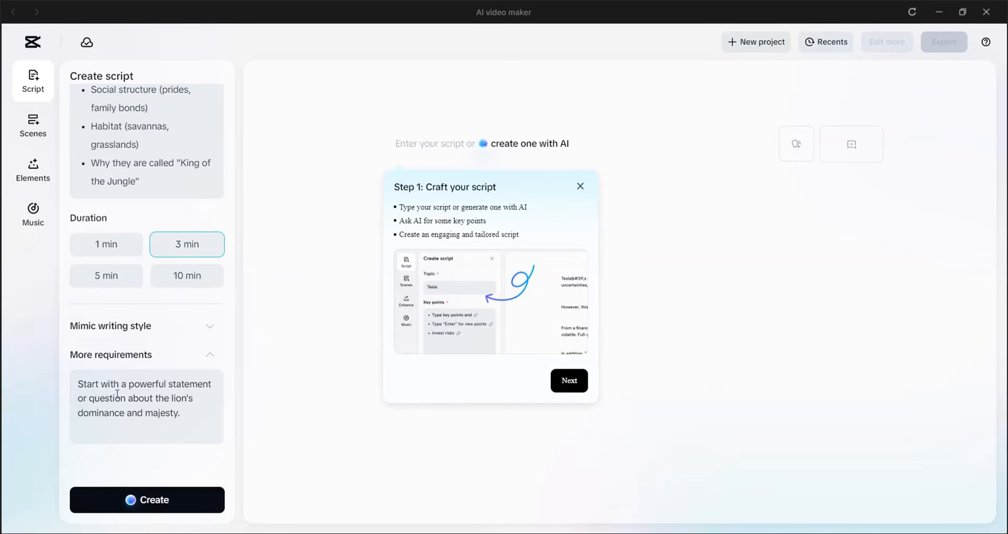
{"action": "scroll", "coordinate": [178, 409], "scroll_direction": "down", "scroll_amount": 1}
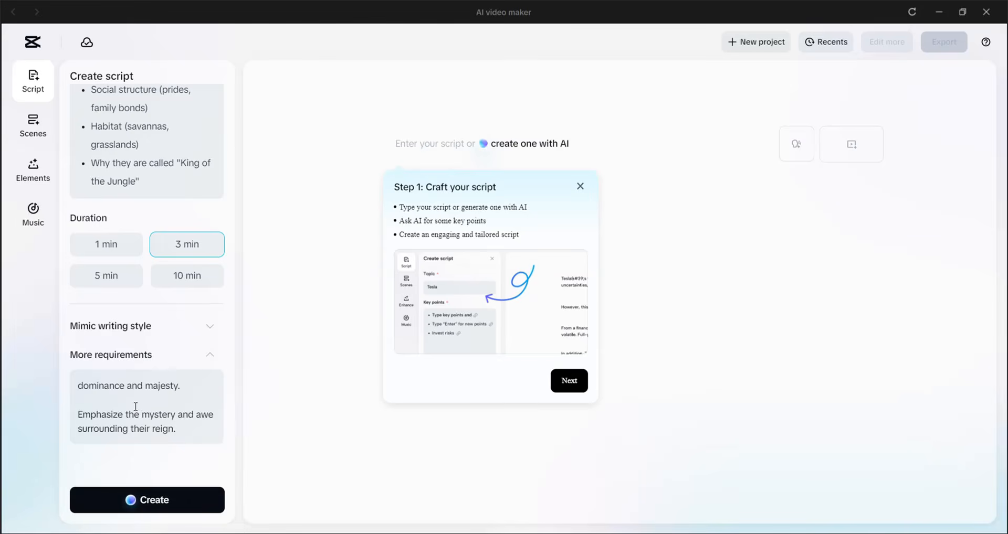
Generate the script from the entered topic, key points and requirements, and accept it for the project after reading it through.
{"action": "left_click", "coordinate": [162, 506]}
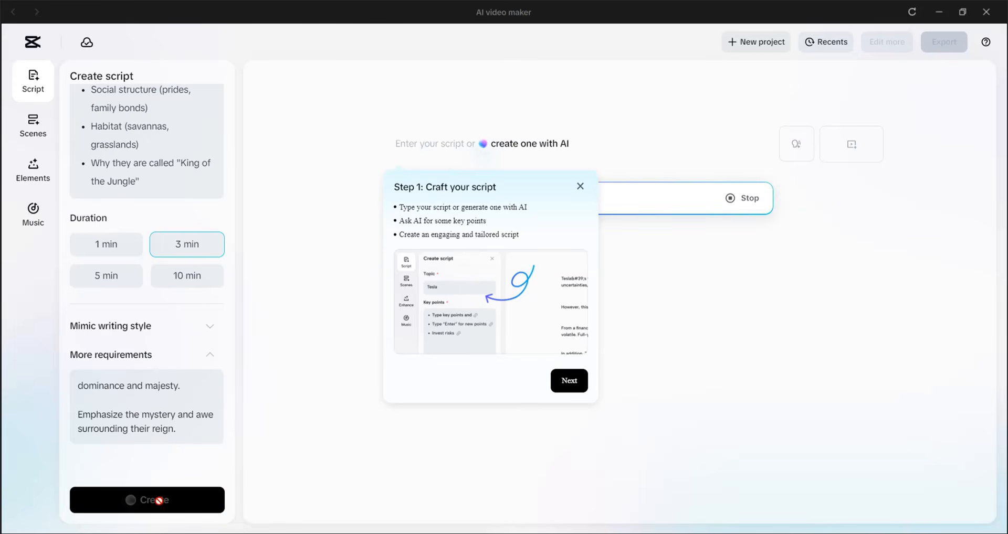
{"action": "left_click", "coordinate": [580, 186]}
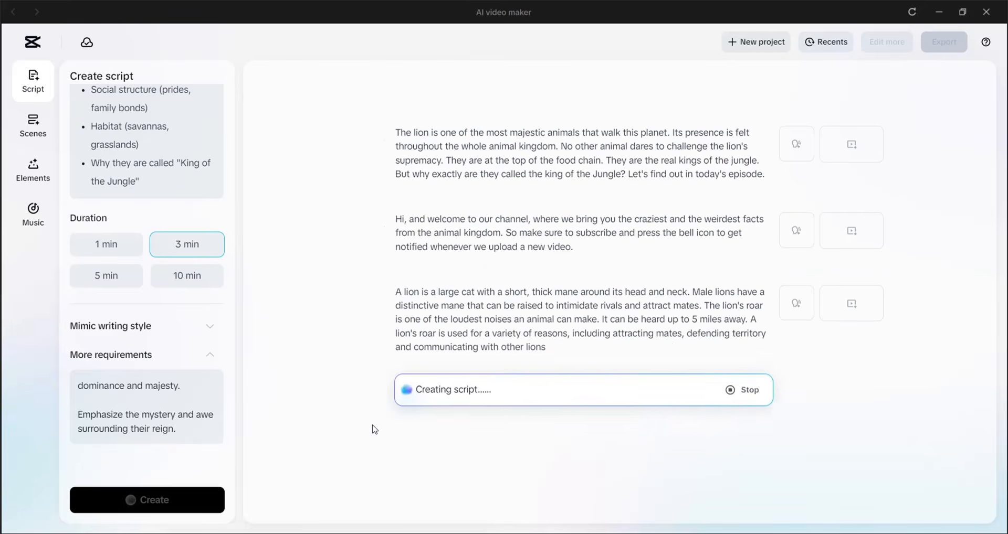
{"action": "scroll", "coordinate": [365, 200], "scroll_direction": "up", "scroll_amount": 3}
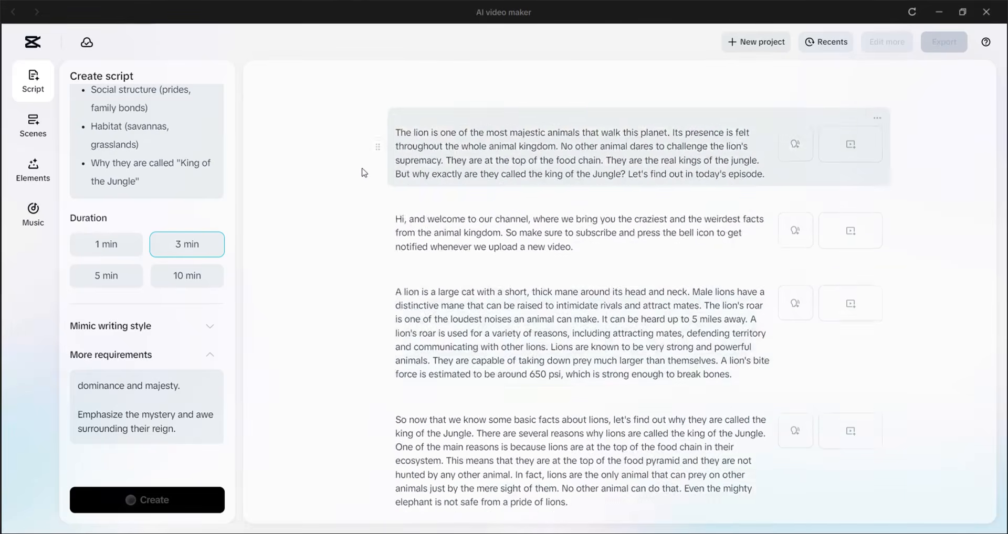
{"action": "scroll", "coordinate": [357, 184], "scroll_direction": "down", "scroll_amount": 5}
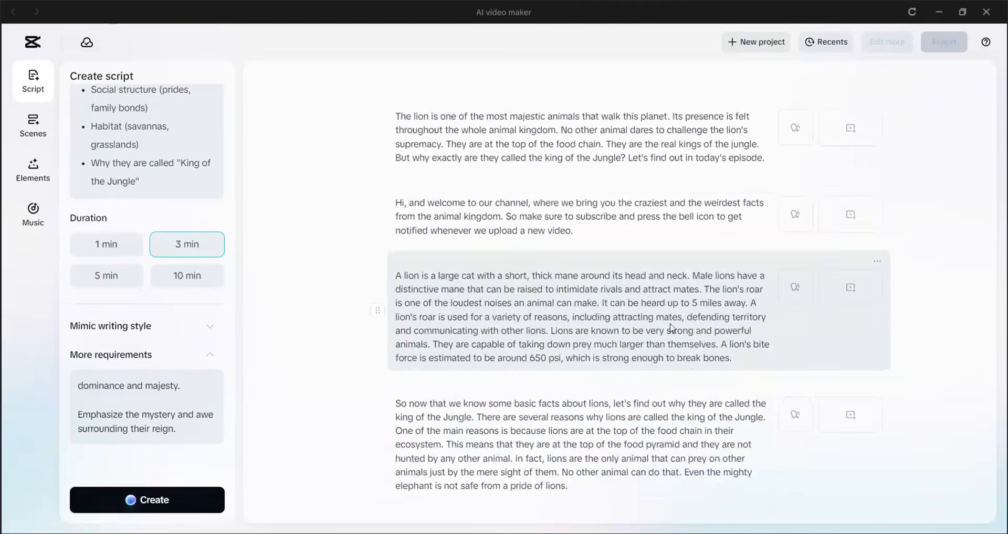
{"action": "scroll", "coordinate": [671, 327], "scroll_direction": "down", "scroll_amount": 5}
{"action": "scroll", "coordinate": [671, 326], "scroll_direction": "down", "scroll_amount": 1}
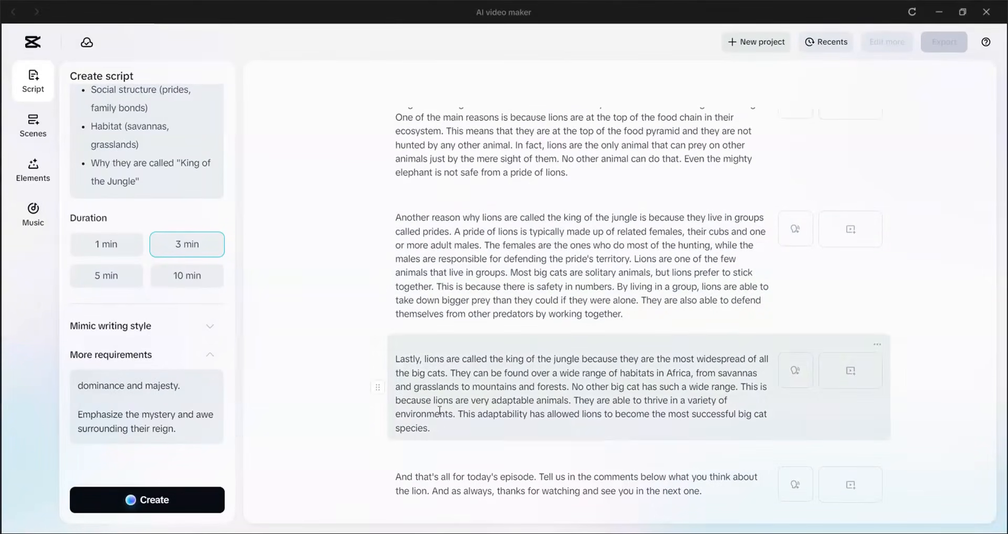
{"action": "scroll", "coordinate": [584, 385], "scroll_direction": "up", "scroll_amount": 5}
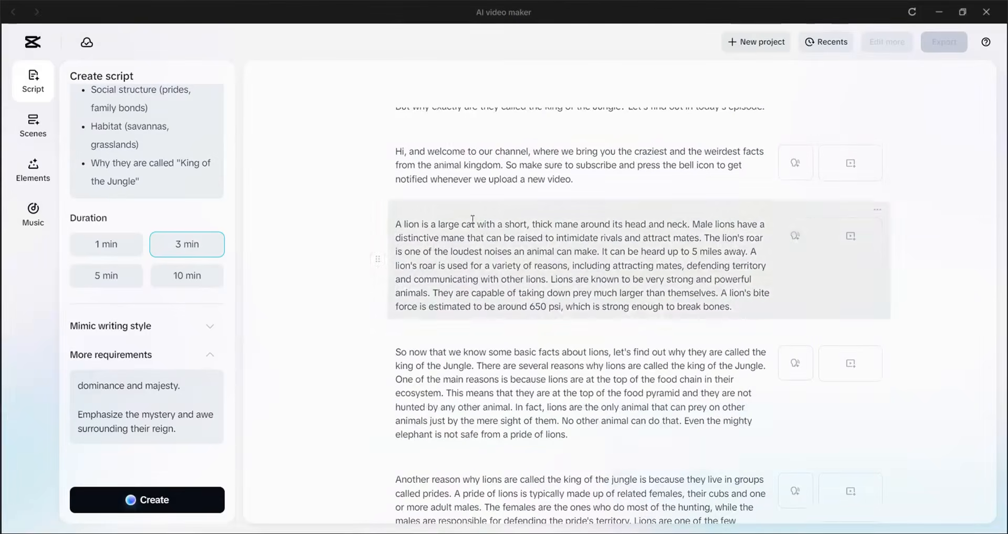
Browse the recommended trending avatars available for the scenes' voiceover.
{"action": "left_click", "coordinate": [34, 129]}
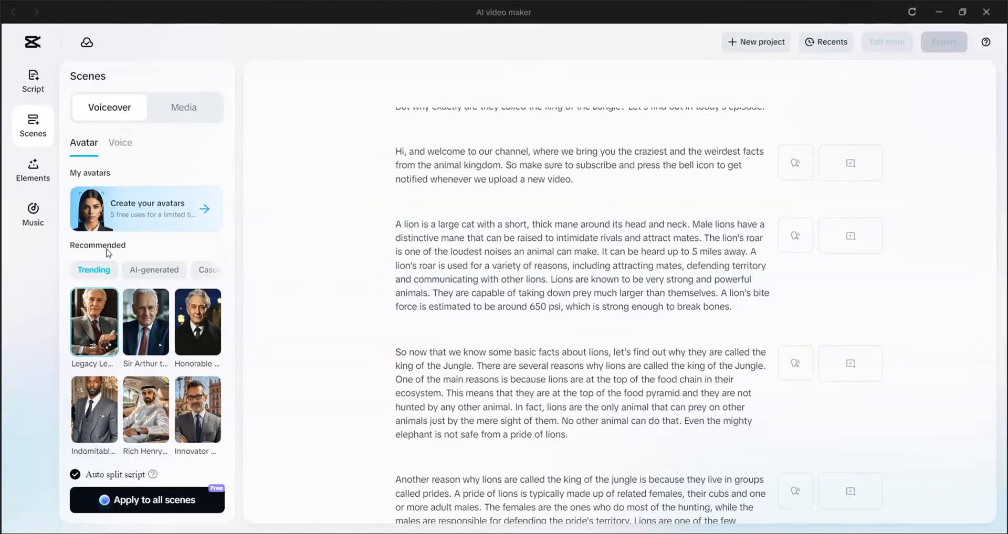
{"action": "scroll", "coordinate": [135, 341], "scroll_direction": "down", "scroll_amount": 4}
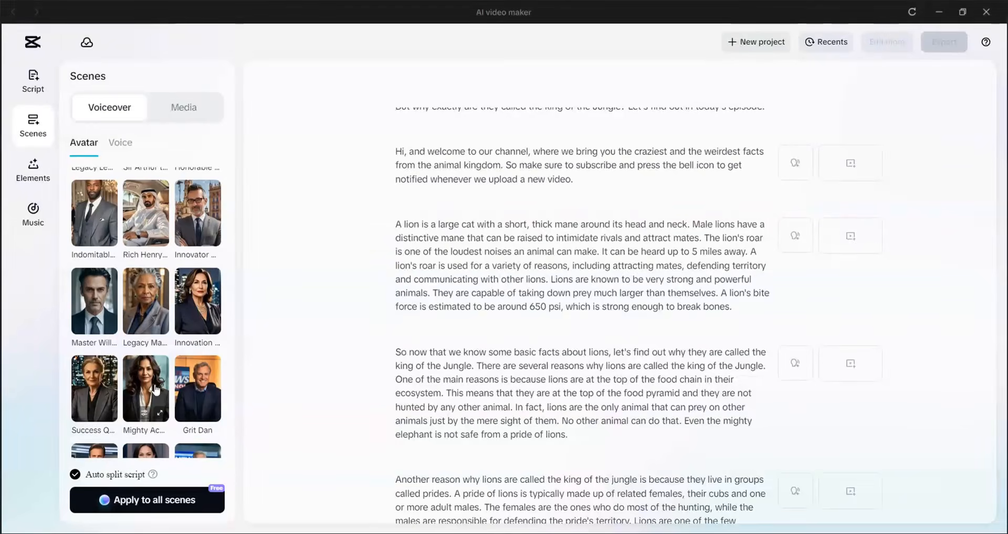
{"action": "scroll", "coordinate": [157, 389], "scroll_direction": "down", "scroll_amount": 5}
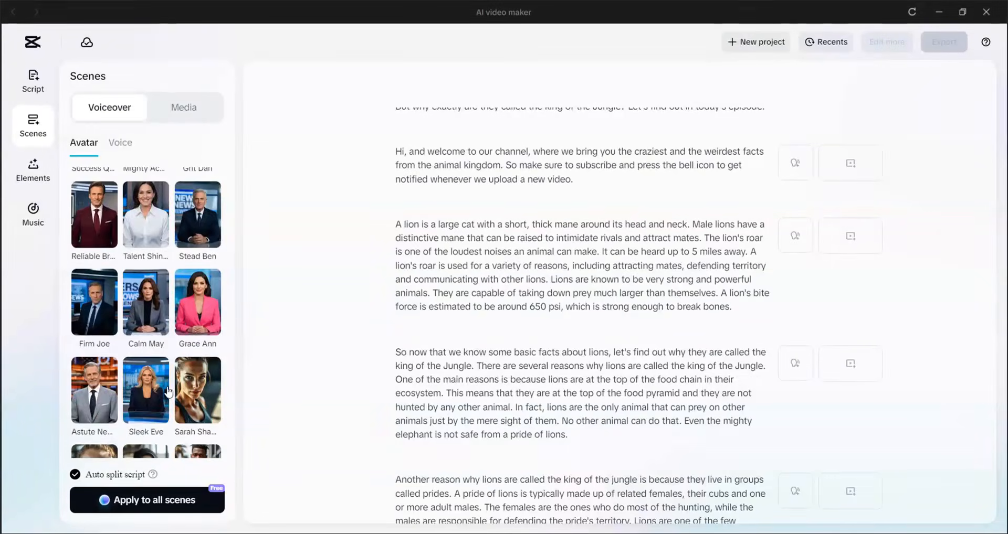
{"action": "scroll", "coordinate": [152, 357], "scroll_direction": "down", "scroll_amount": 4}
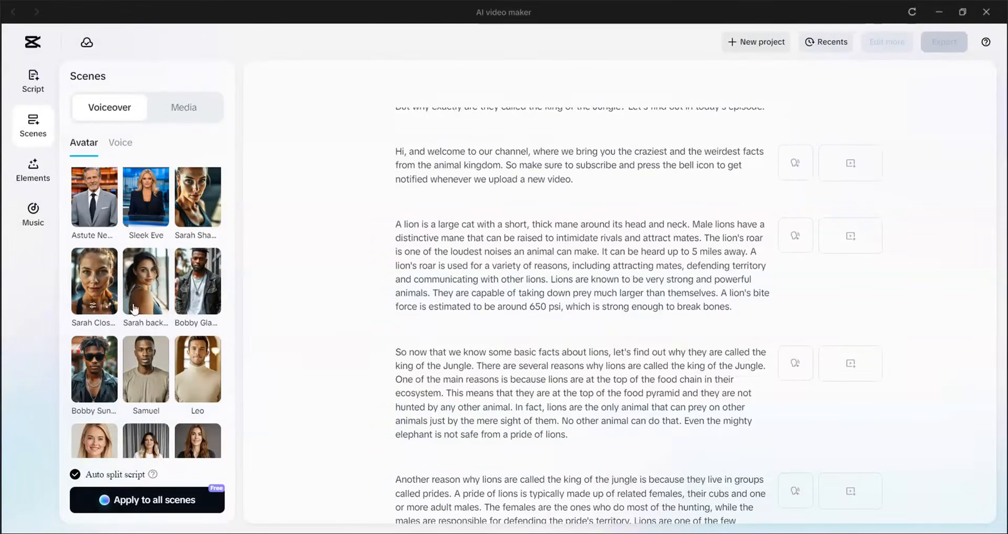
{"action": "scroll", "coordinate": [136, 326], "scroll_direction": "down", "scroll_amount": 4}
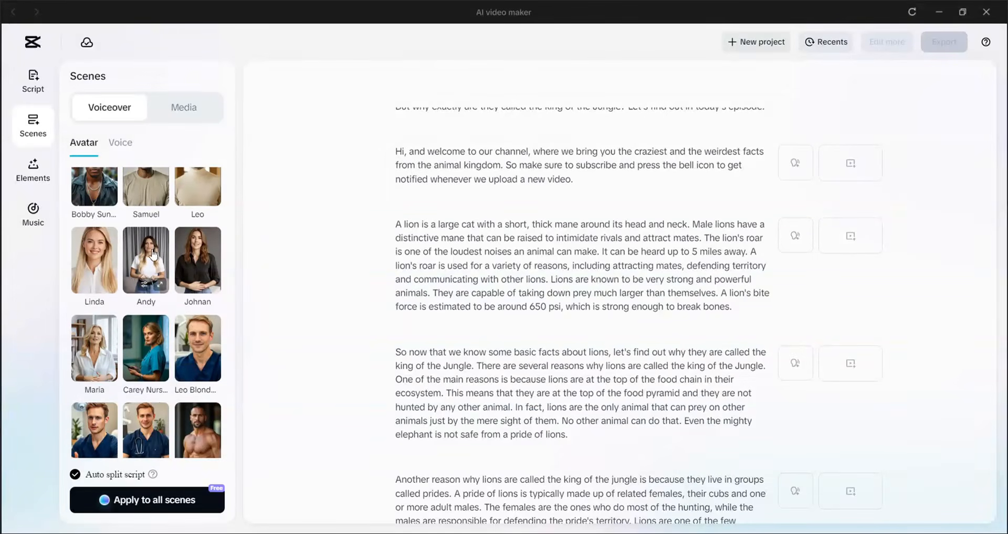
Browse the trending and Narration voices for the voiceover and preview the Rebecca voice.
{"action": "left_click", "coordinate": [122, 143]}
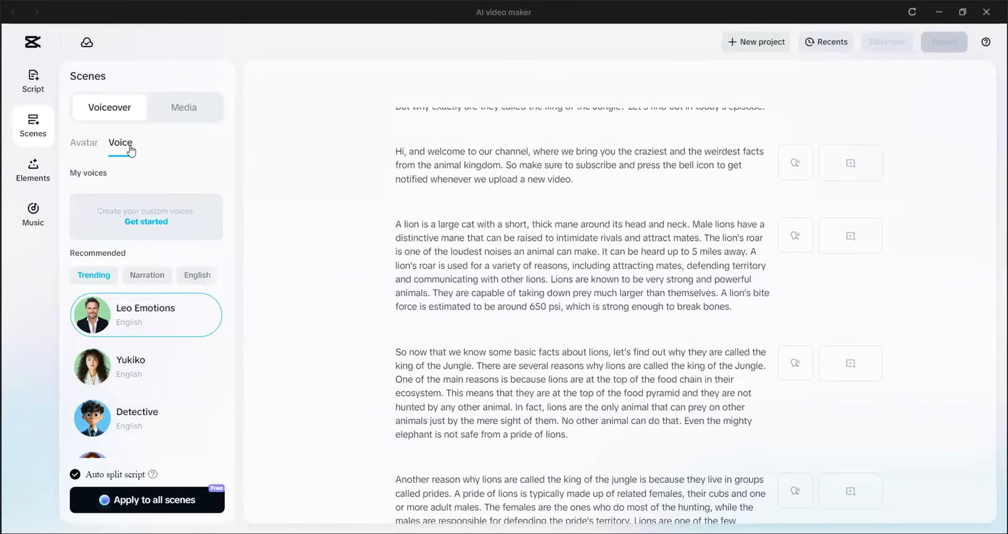
{"action": "scroll", "coordinate": [159, 366], "scroll_direction": "down", "scroll_amount": 3}
{"action": "scroll", "coordinate": [159, 366], "scroll_direction": "up", "scroll_amount": 3}
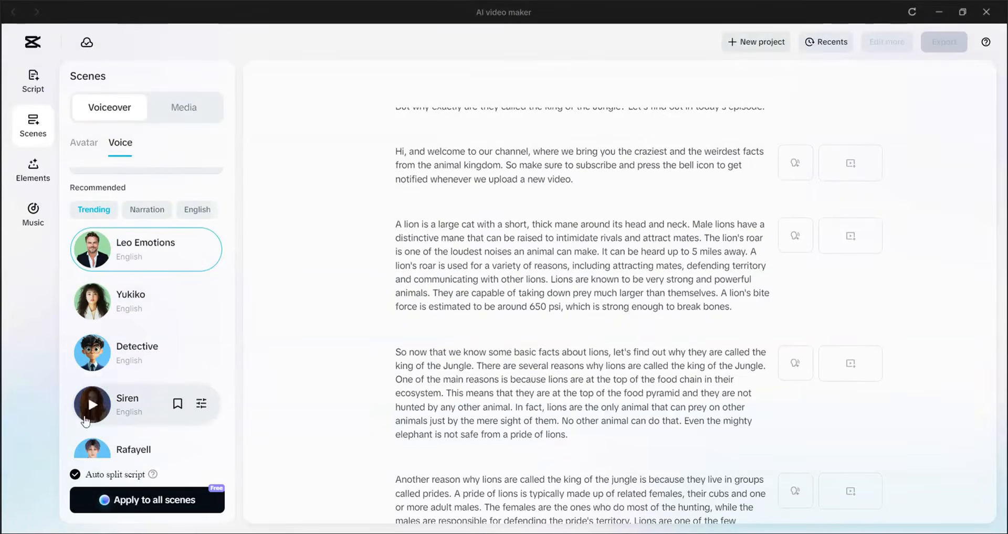
{"action": "left_click", "coordinate": [153, 212]}
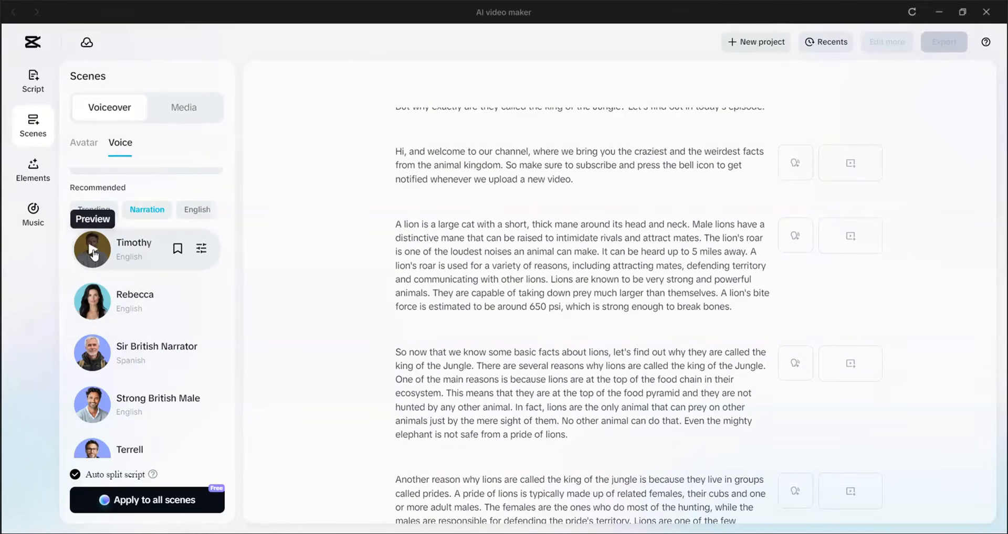
{"action": "left_click", "coordinate": [98, 306]}
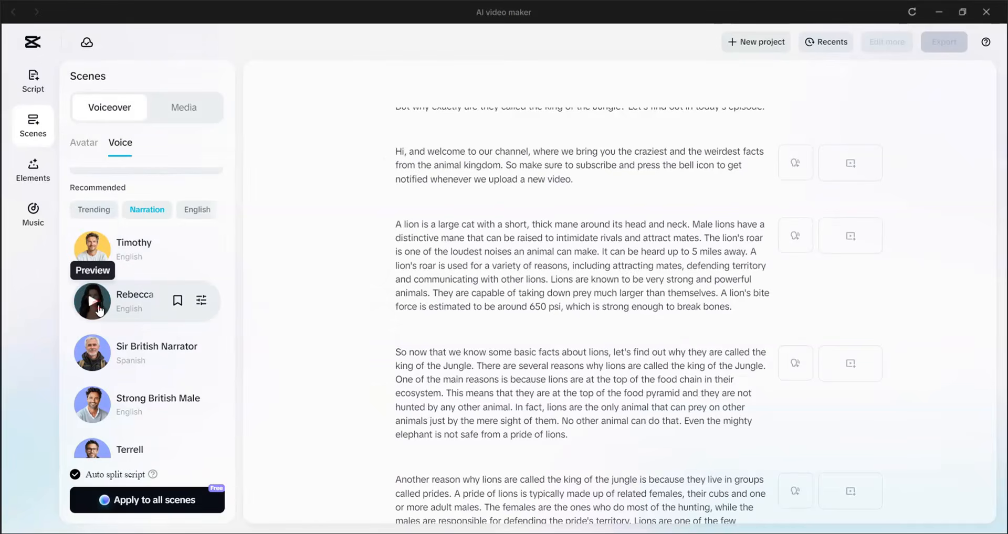
Preview the Spill the Tea narration voice, select it and apply it to all scenes.
{"action": "scroll", "coordinate": [96, 399], "scroll_direction": "down", "scroll_amount": 3}
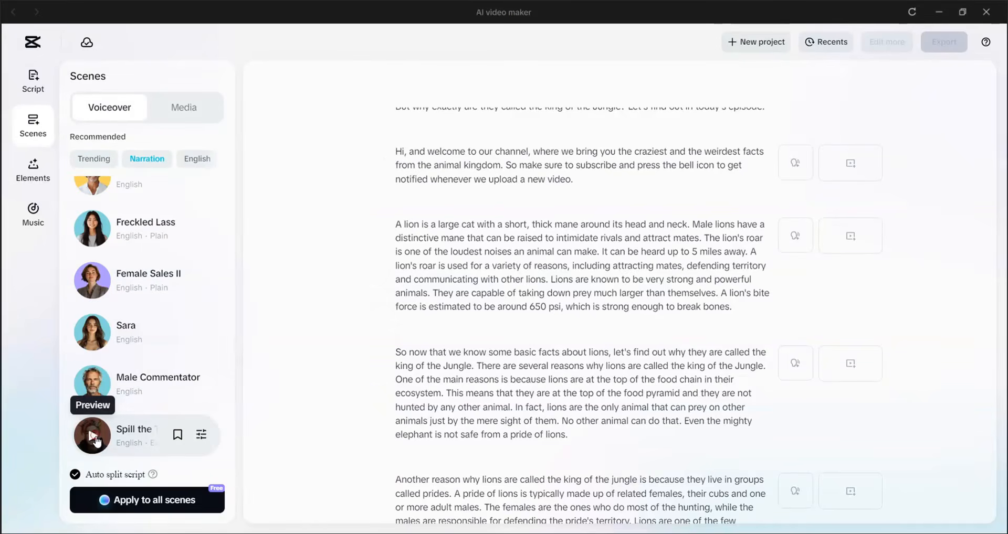
{"action": "left_click", "coordinate": [96, 441]}
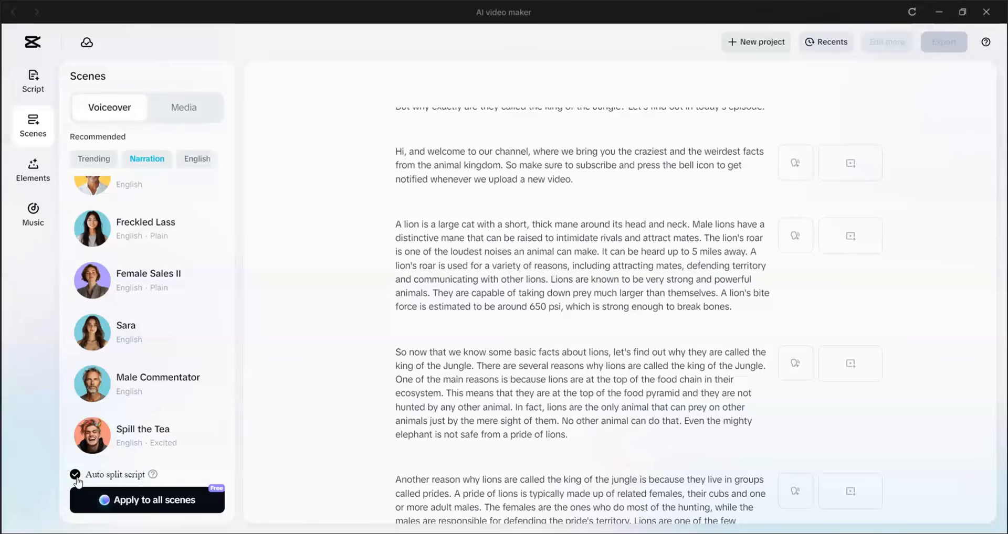
{"action": "left_click", "coordinate": [126, 439]}
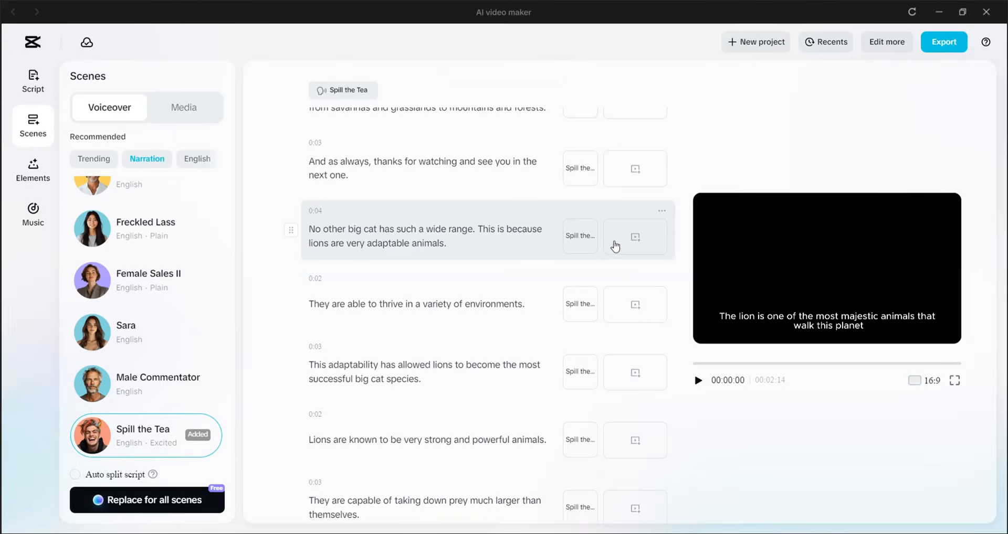
Play back the start of the video to check the Spill the Tea voiceover, and pause it.
{"action": "scroll", "coordinate": [477, 150], "scroll_direction": "up", "scroll_amount": 10}
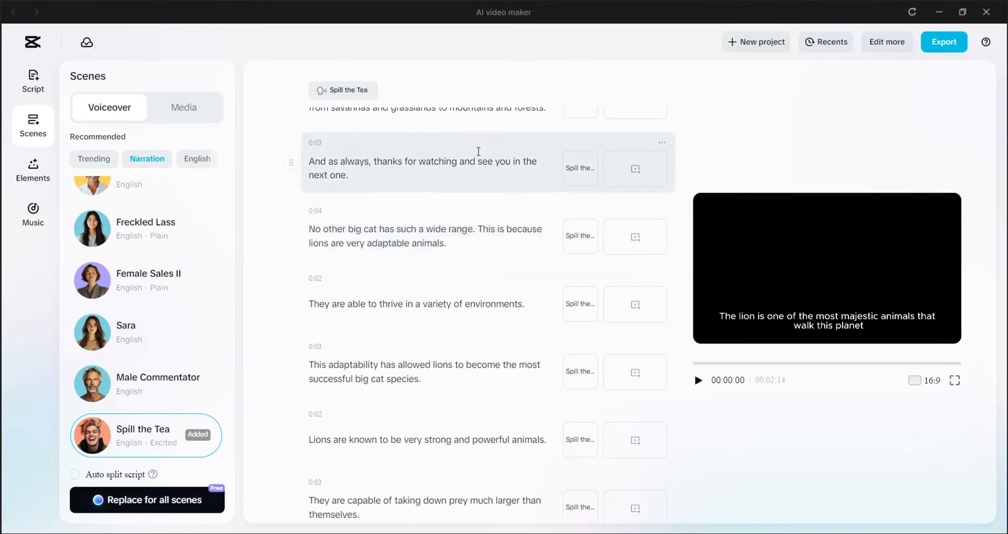
{"action": "left_click", "coordinate": [697, 381]}
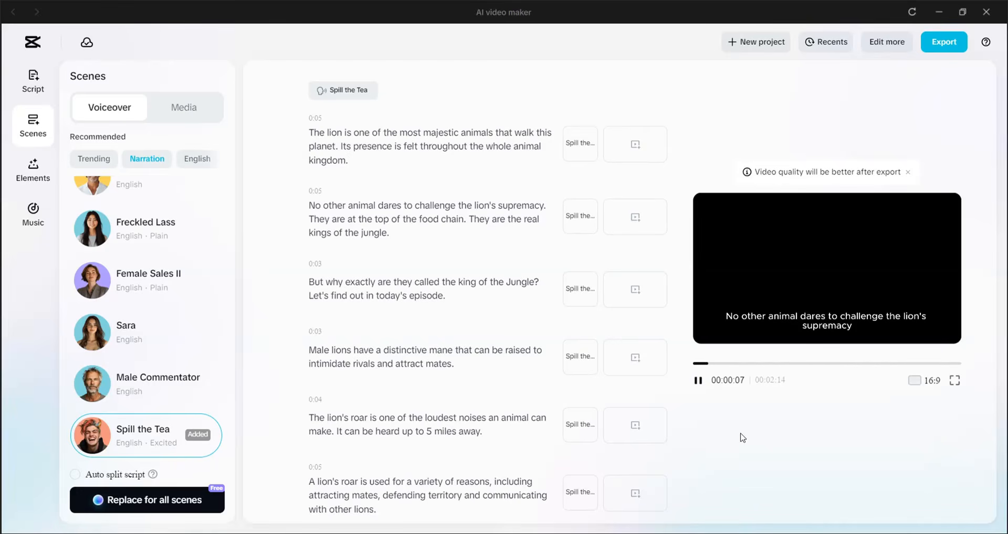
{"action": "left_click", "coordinate": [926, 384]}
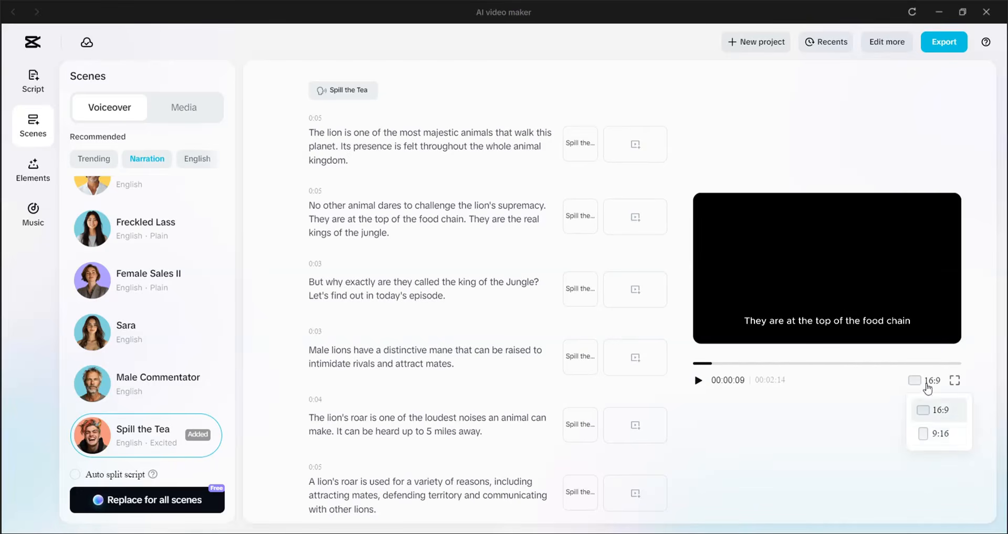
{"action": "left_click", "coordinate": [926, 383]}
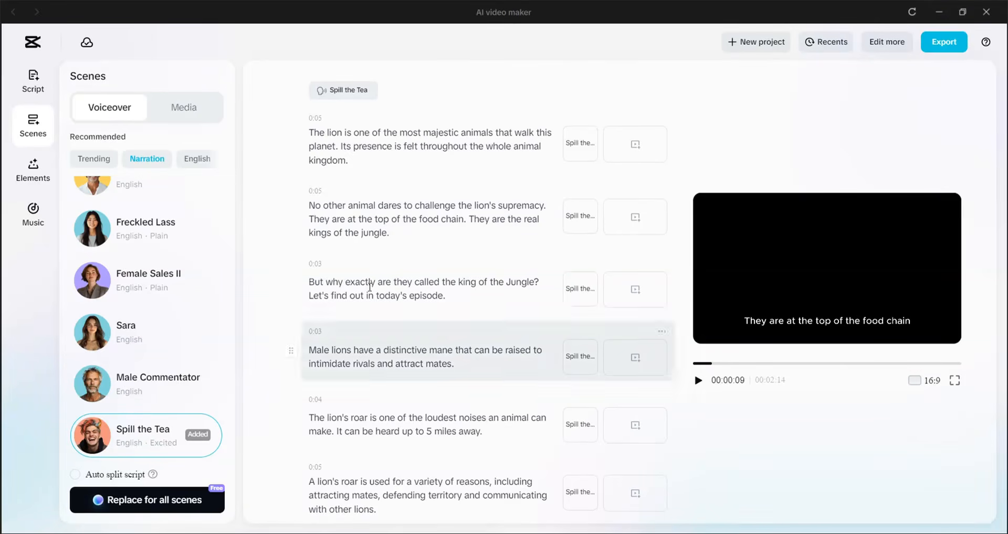
Match stock media to all scenes automatically and look through the clips assigned to them.
{"action": "left_click", "coordinate": [193, 109]}
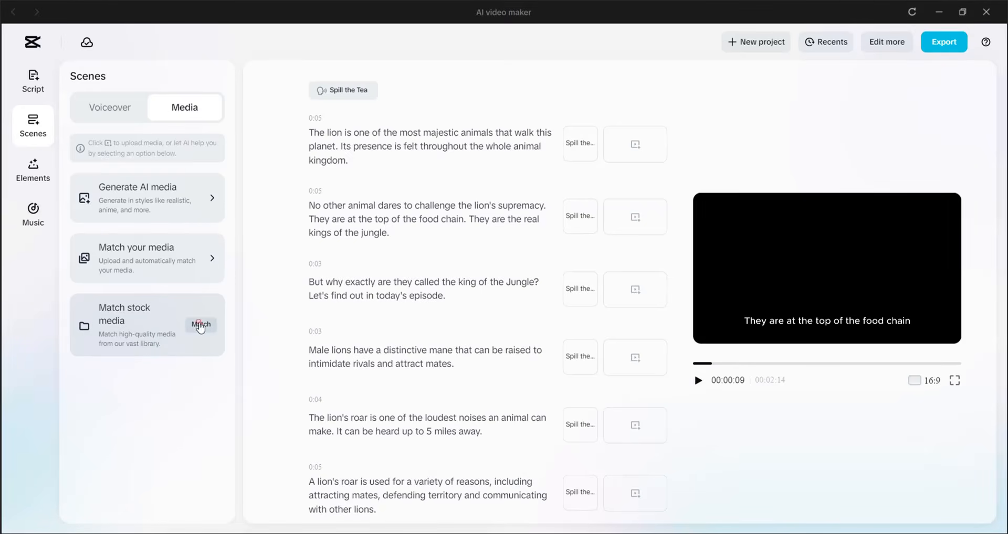
{"action": "left_click", "coordinate": [200, 325]}
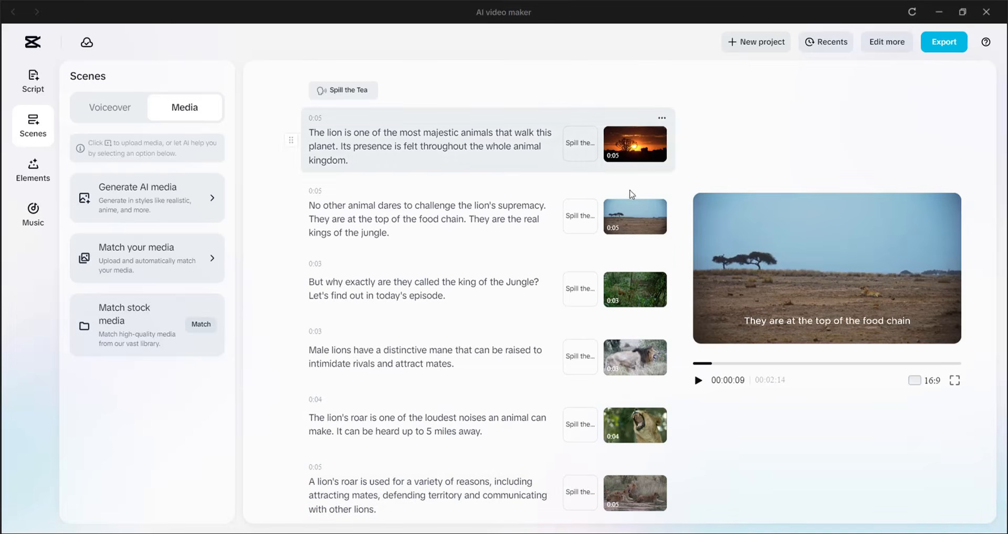
{"action": "scroll", "coordinate": [642, 357], "scroll_direction": "down", "scroll_amount": 5}
{"action": "scroll", "coordinate": [643, 357], "scroll_direction": "down", "scroll_amount": 15}
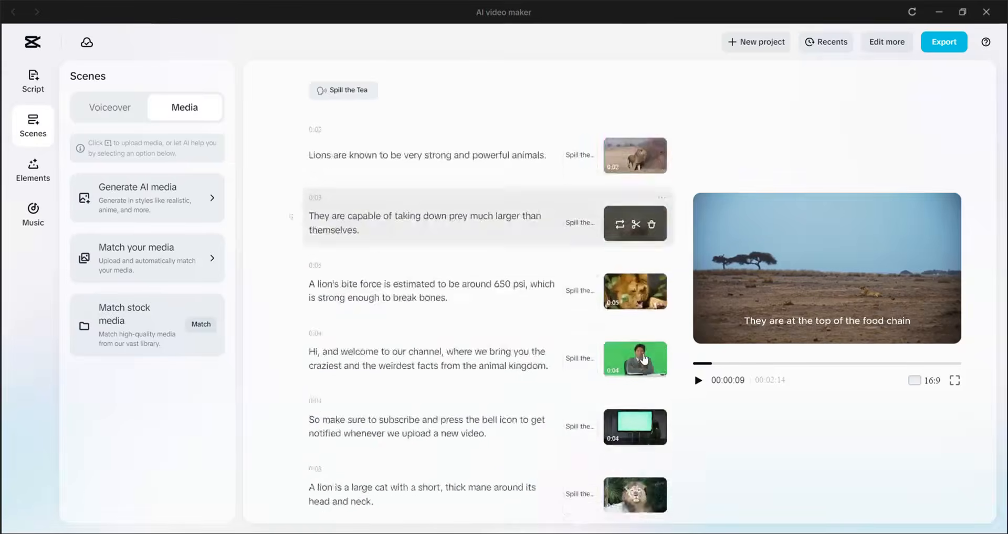
{"action": "scroll", "coordinate": [649, 351], "scroll_direction": "up", "scroll_amount": 3}
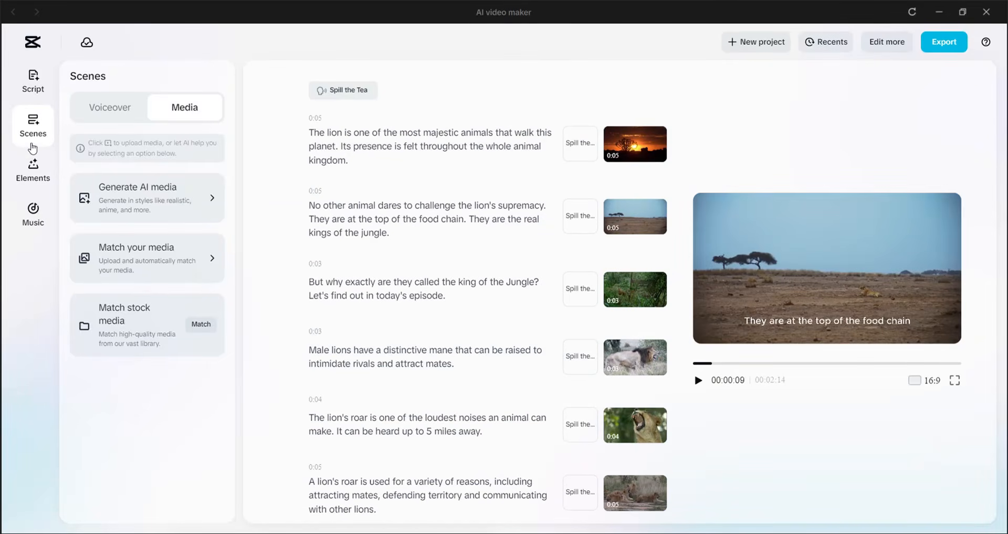
Apply the caption template with white text on a black box and yellow word highlights, preview it, and look through the other templates.
{"action": "left_click", "coordinate": [37, 170]}
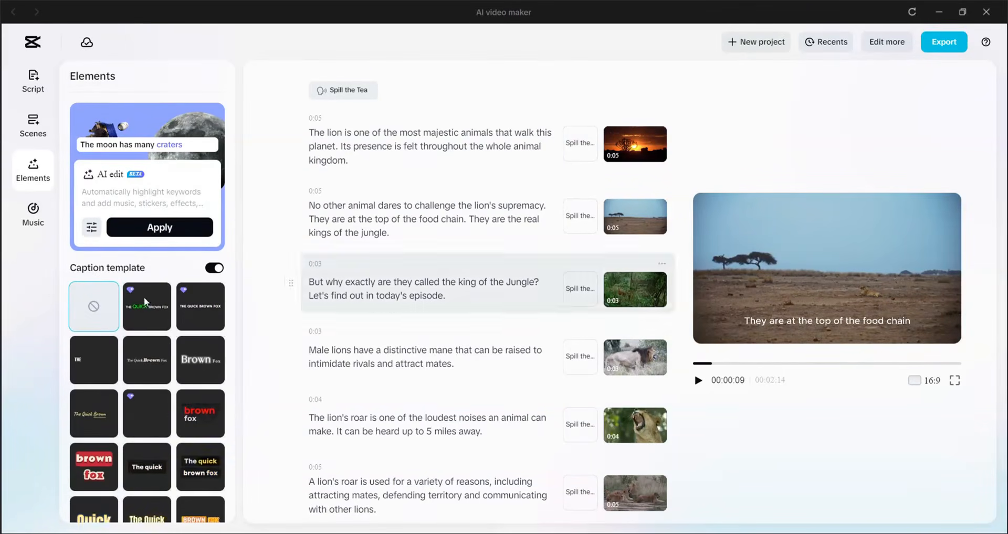
{"action": "scroll", "coordinate": [183, 389], "scroll_direction": "down", "scroll_amount": 3}
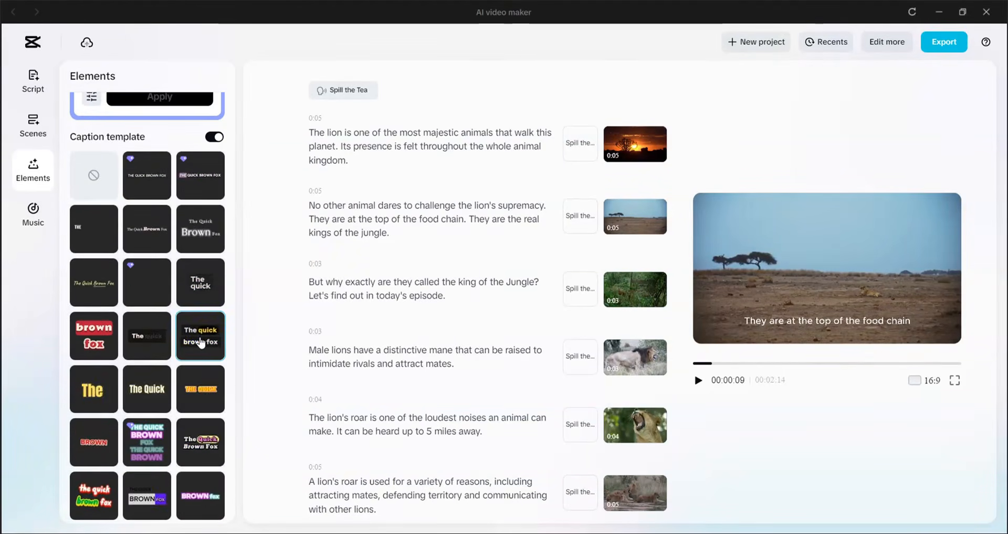
{"action": "left_click", "coordinate": [201, 342]}
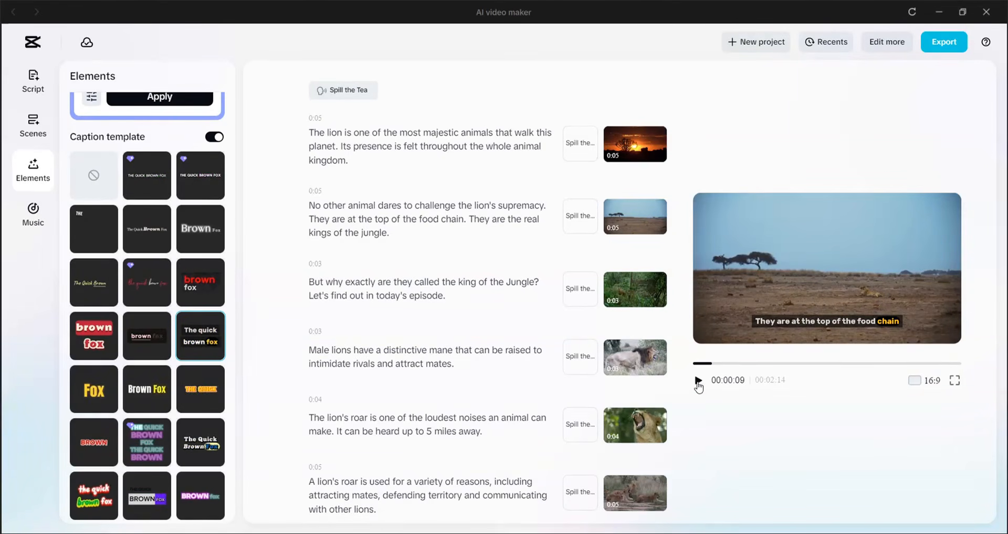
{"action": "left_click", "coordinate": [698, 381]}
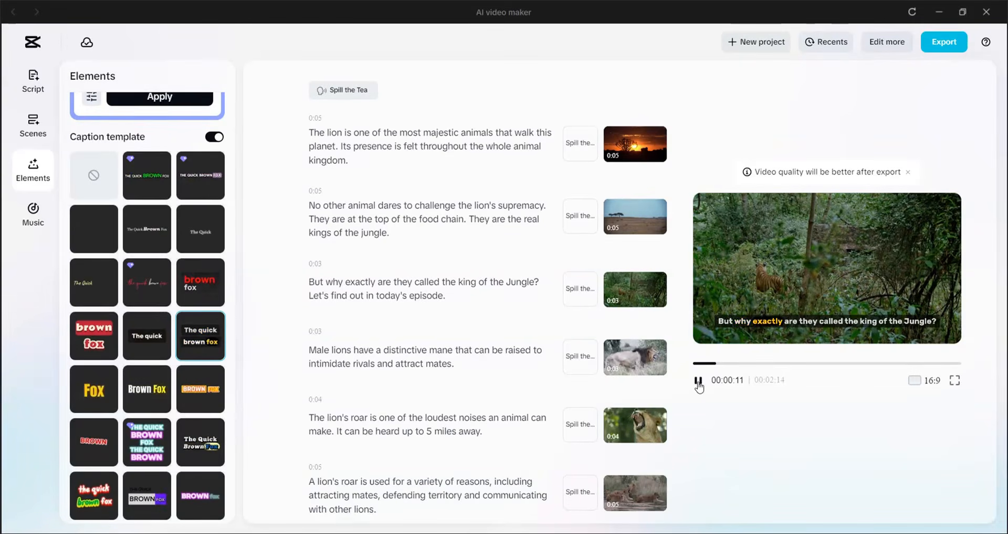
{"action": "left_click", "coordinate": [698, 381]}
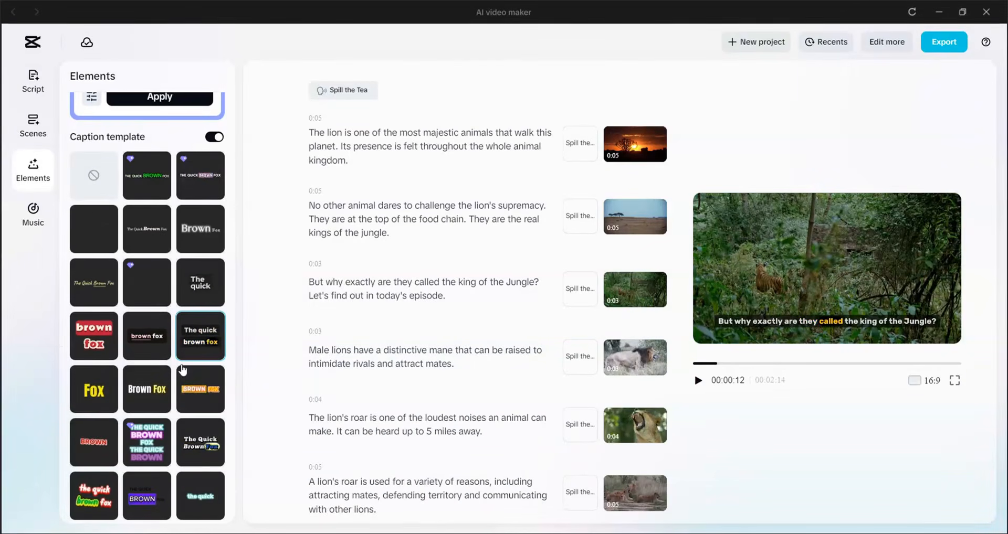
{"action": "scroll", "coordinate": [185, 390], "scroll_direction": "down", "scroll_amount": 4}
{"action": "scroll", "coordinate": [192, 407], "scroll_direction": "down", "scroll_amount": 2}
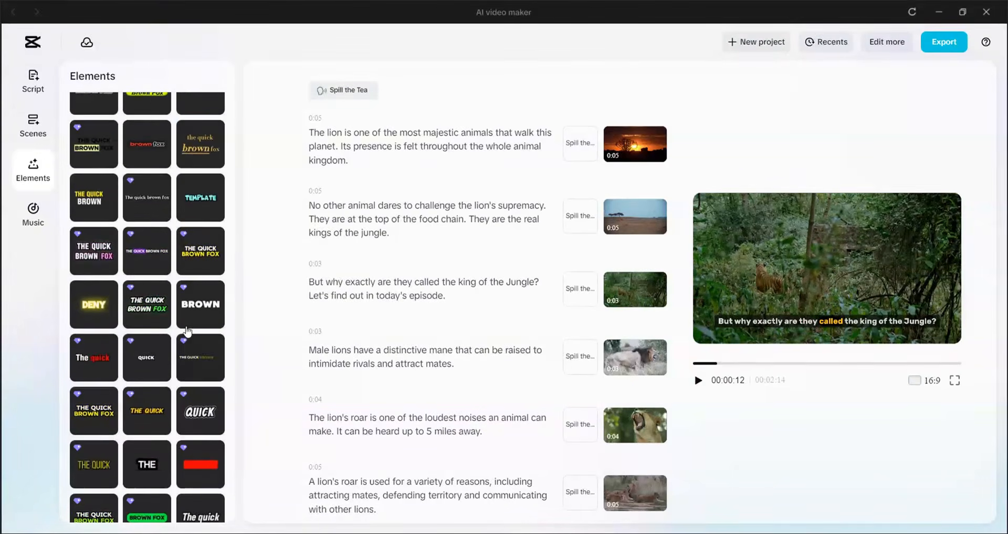
{"action": "scroll", "coordinate": [197, 318], "scroll_direction": "down", "scroll_amount": 3}
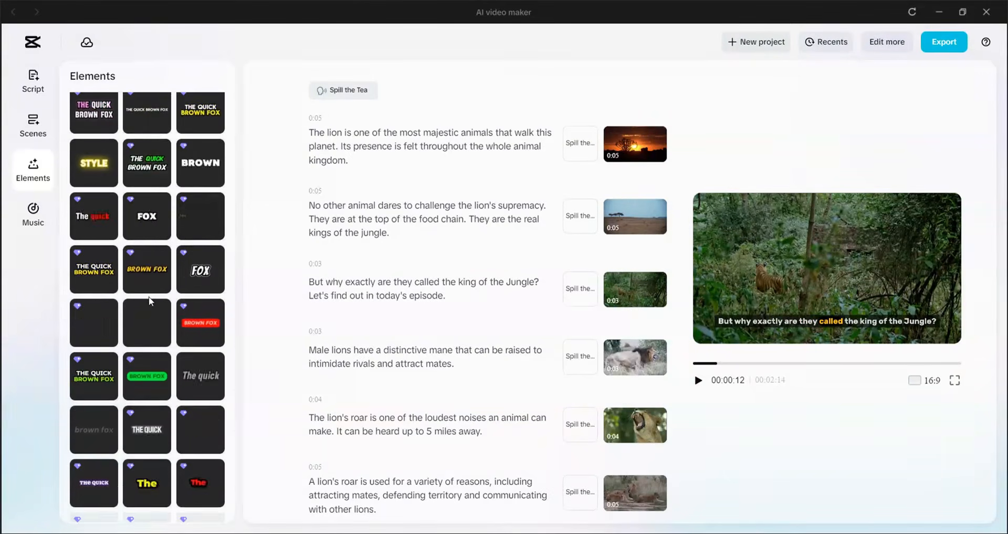
{"action": "scroll", "coordinate": [146, 347], "scroll_direction": "up", "scroll_amount": 10}
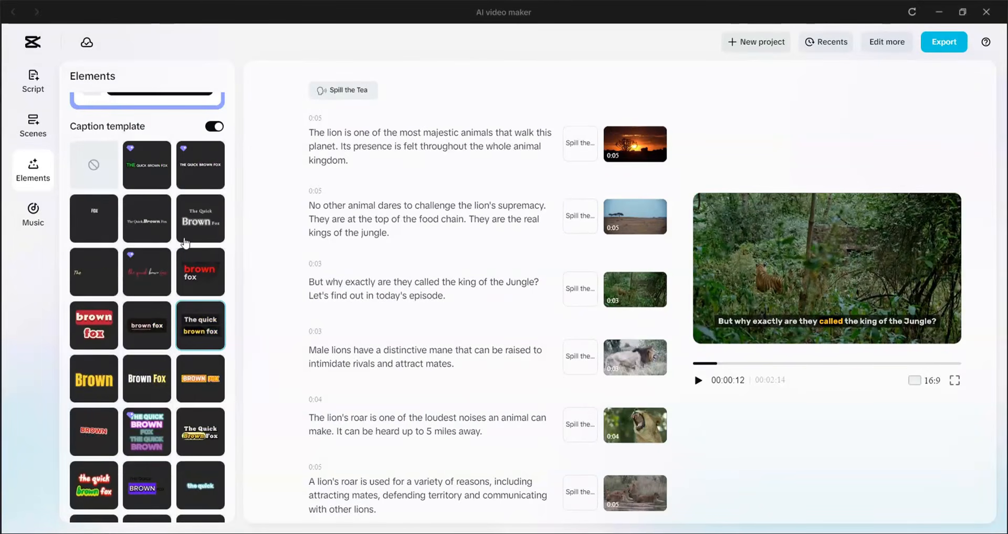
{"action": "scroll", "coordinate": [178, 314], "scroll_direction": "up", "scroll_amount": 3}
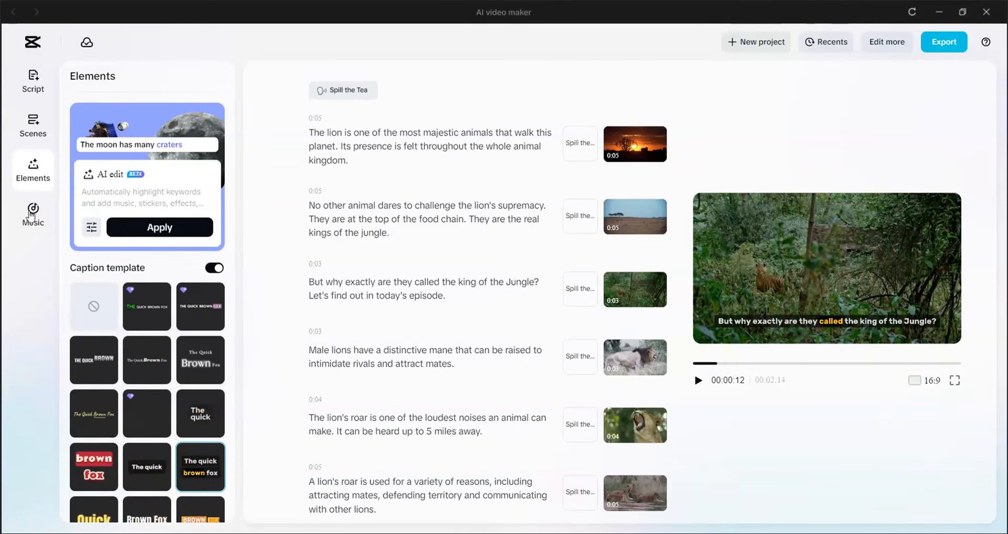
Preview recommended music tracks, search the music for "nature", and add the 03:16 Nature track as background music.
{"action": "left_click", "coordinate": [32, 214]}
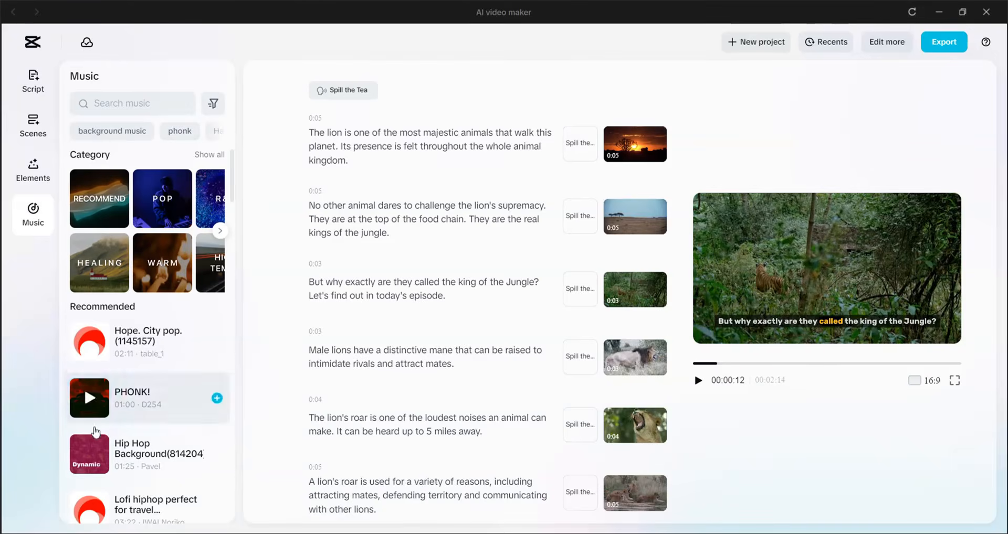
{"action": "scroll", "coordinate": [127, 308], "scroll_direction": "down", "scroll_amount": 5}
{"action": "left_click", "coordinate": [90, 307]}
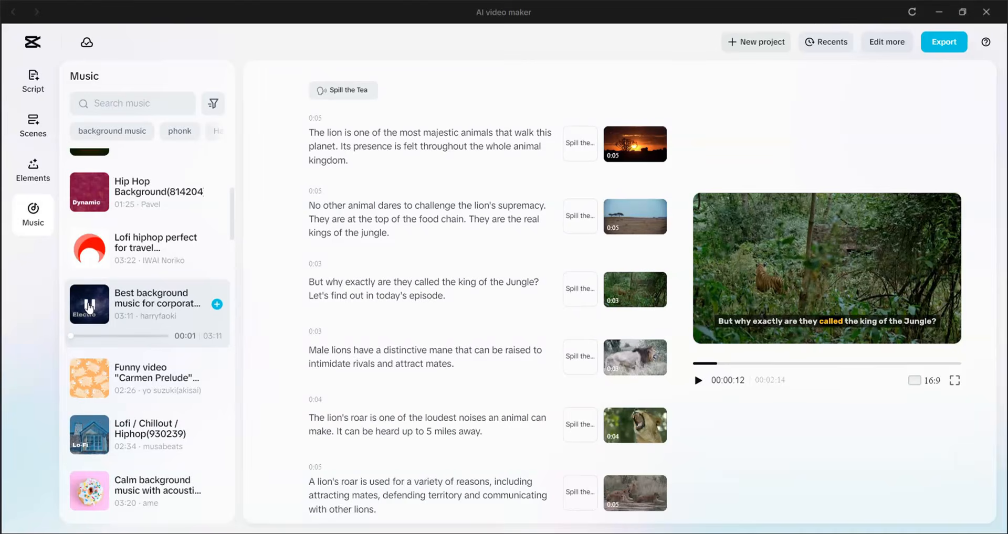
{"action": "scroll", "coordinate": [201, 272], "scroll_direction": "down", "scroll_amount": 4}
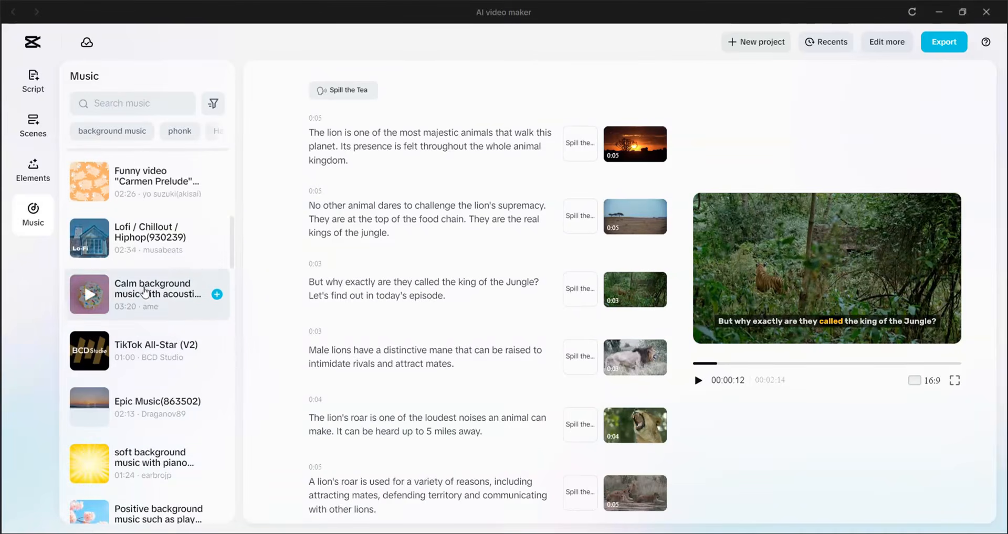
{"action": "left_click", "coordinate": [88, 239]}
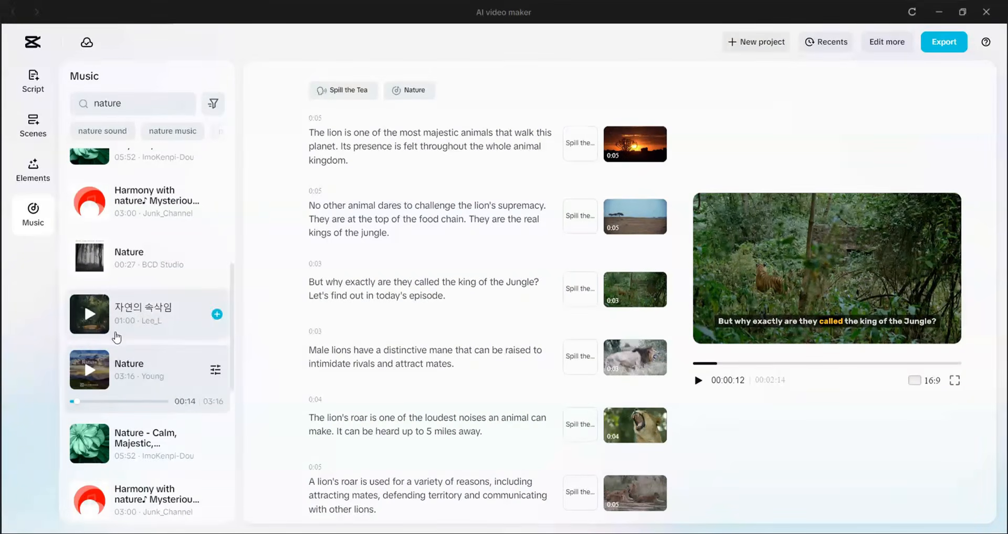
{"action": "scroll", "coordinate": [116, 344], "scroll_direction": "down", "scroll_amount": 5}
{"action": "scroll", "coordinate": [118, 347], "scroll_direction": "up", "scroll_amount": 5}
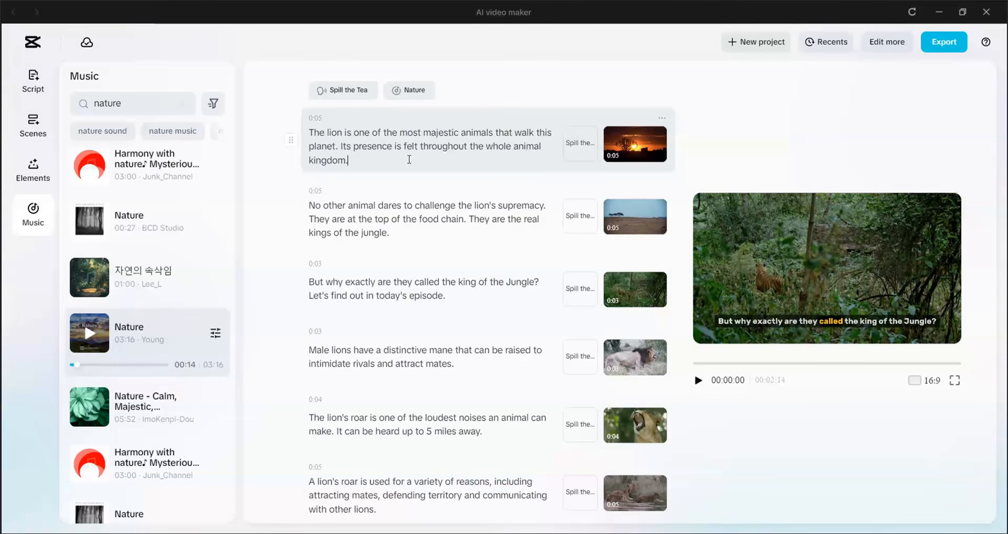
Export the finished lion video and save it to the device.
{"action": "left_click", "coordinate": [945, 46]}
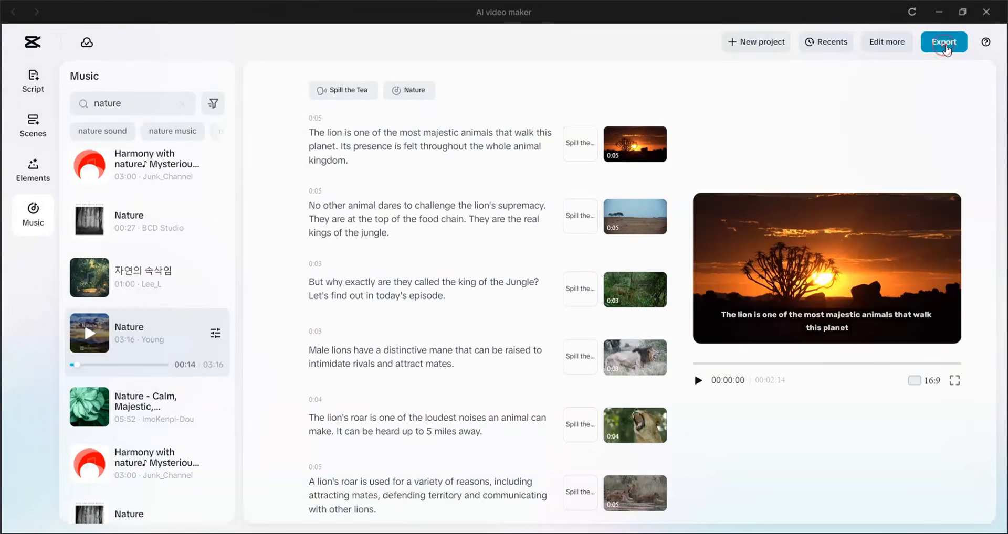
{"action": "left_click", "coordinate": [871, 416]}
{"action": "left_click", "coordinate": [509, 320]}
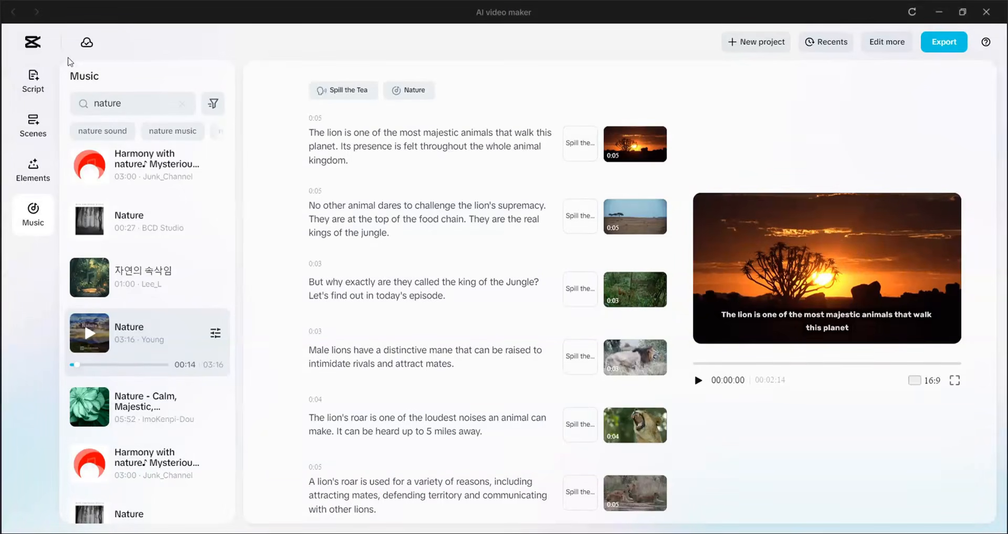
Return to the home page and preview the Whimsical, Biblical, Realistic Film, 90s Pixel and Movie AI templates.
{"action": "left_click", "coordinate": [32, 51]}
{"action": "scroll", "coordinate": [167, 287], "scroll_direction": "down", "scroll_amount": 5}
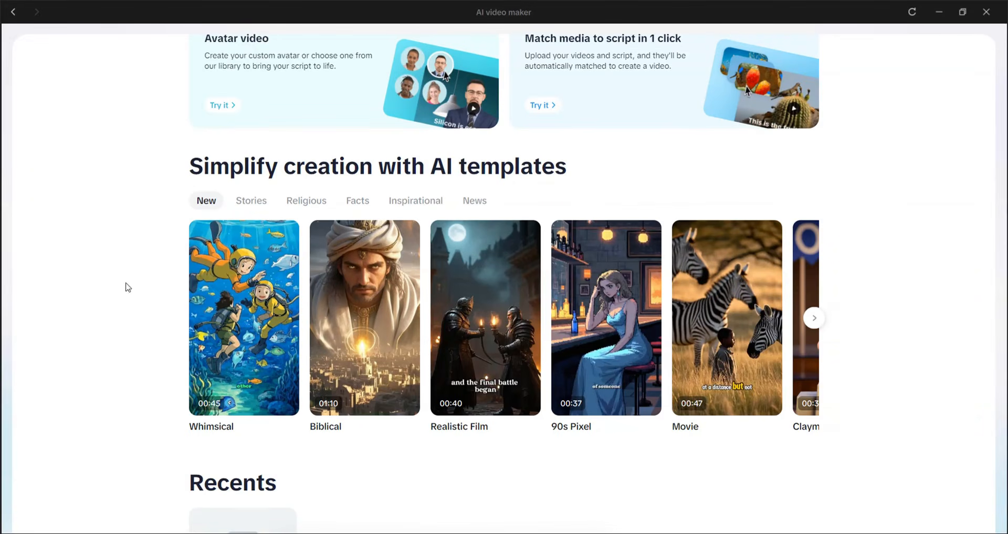
{"action": "mouse_move", "coordinate": [236, 318]}
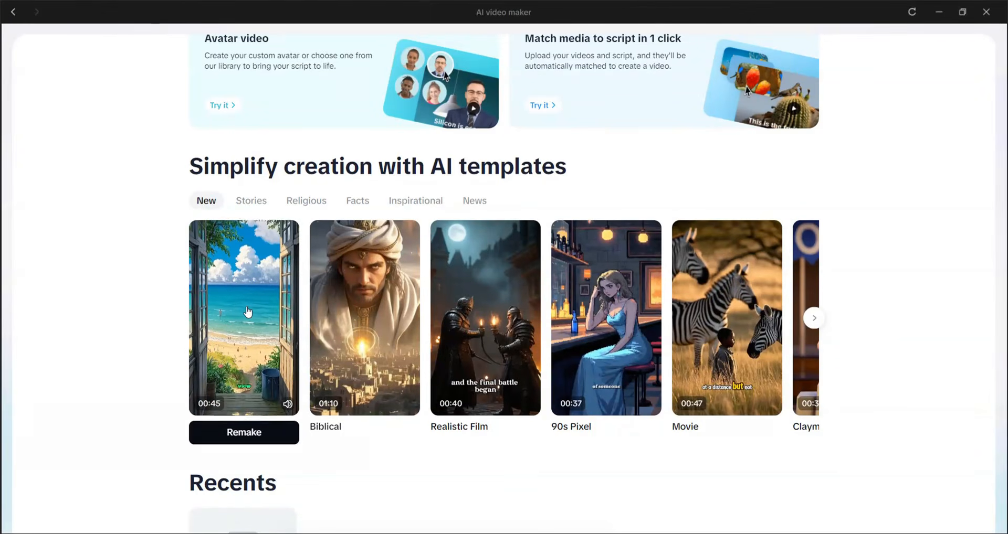
{"action": "mouse_move", "coordinate": [364, 317]}
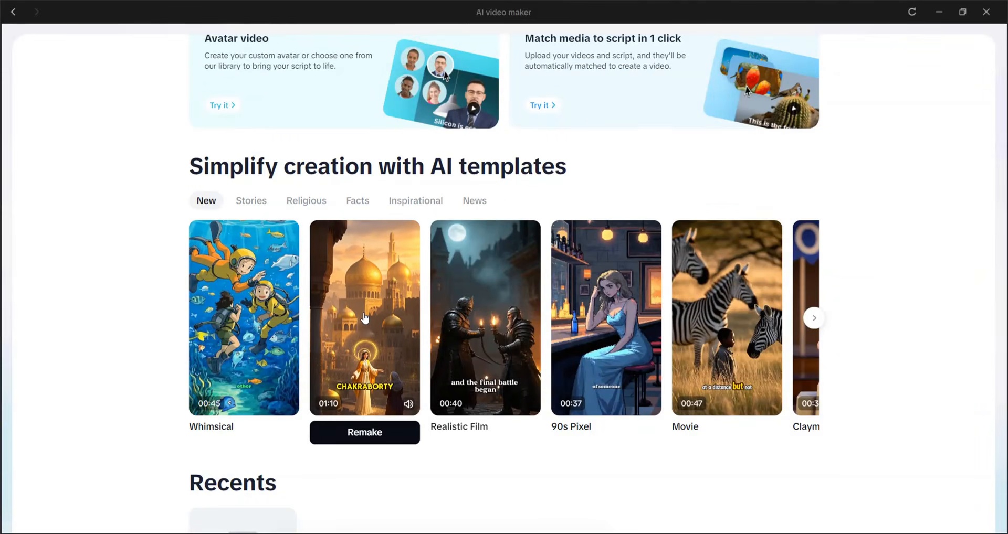
{"action": "mouse_move", "coordinate": [492, 313]}
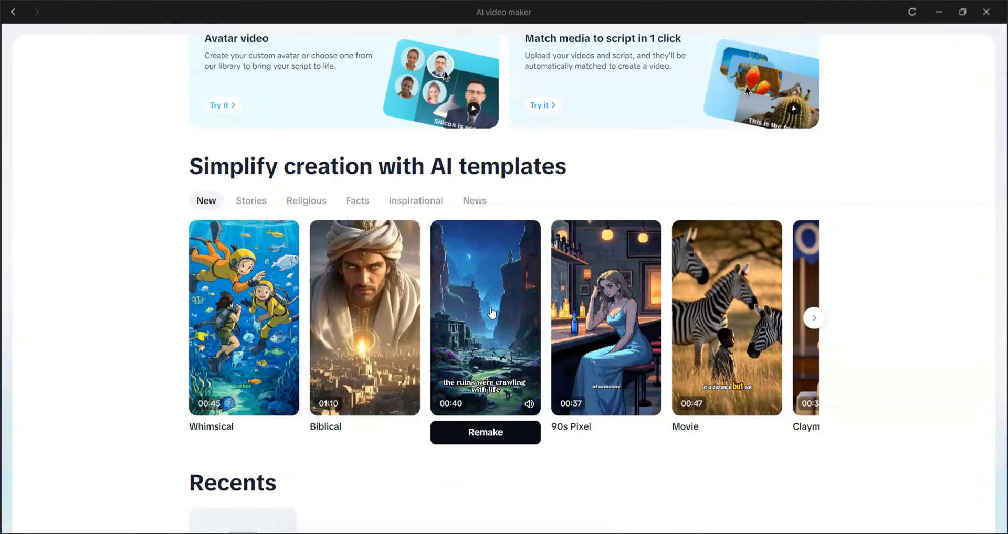
{"action": "mouse_move", "coordinate": [596, 310]}
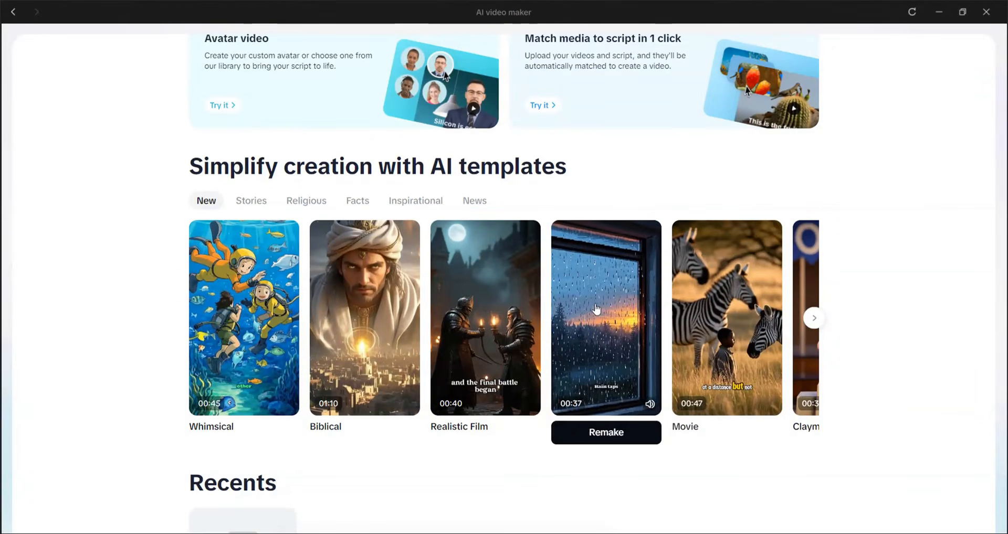
{"action": "mouse_move", "coordinate": [751, 308]}
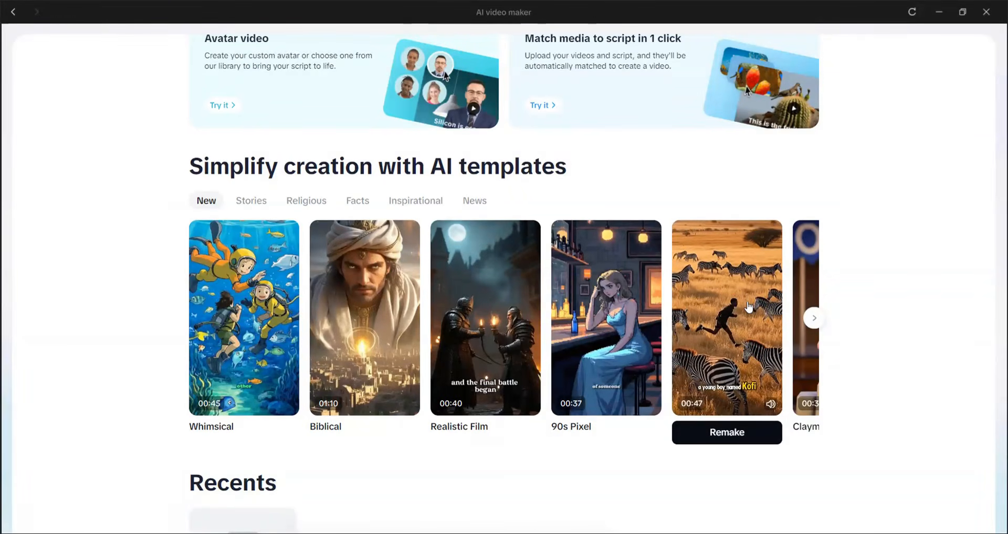
{"action": "mouse_move", "coordinate": [475, 277]}
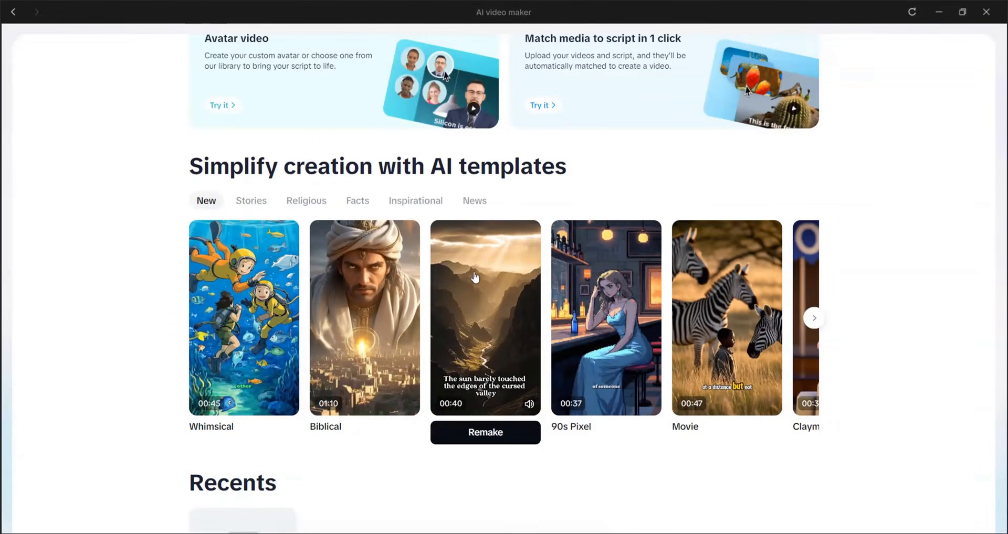
Remake the Realistic Film template with the topic "rome, ancient wars", create the video and play the result.
{"action": "left_click", "coordinate": [495, 432]}
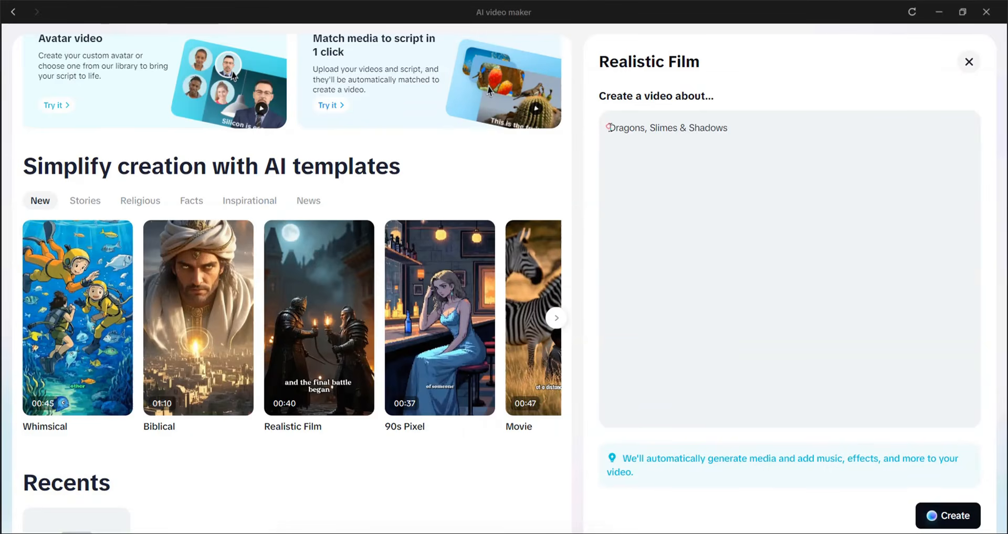
{"action": "left_click_drag", "start_coordinate": [608, 128], "coordinate": [759, 132]}
{"action": "type", "text": "rome, ancient wars"}
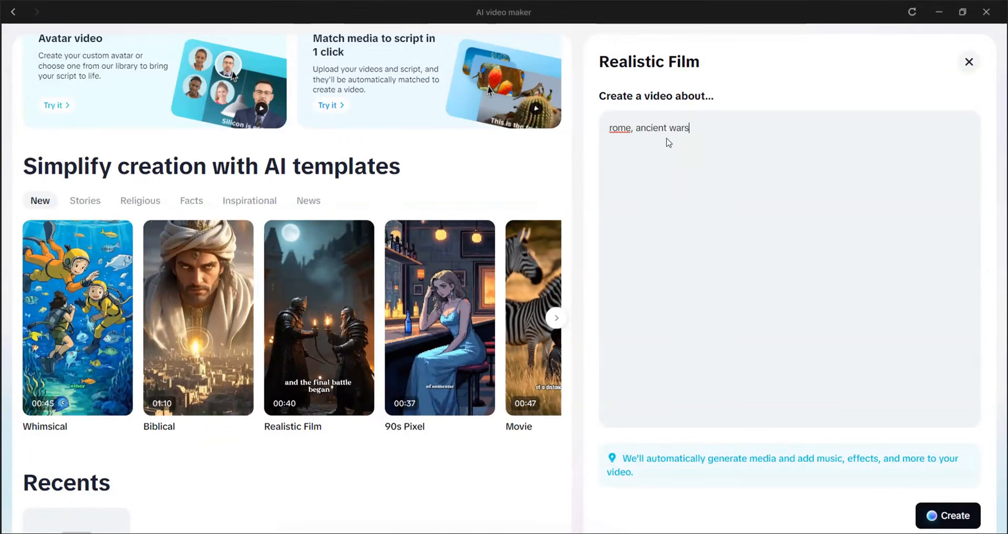
{"action": "left_click", "coordinate": [949, 517]}
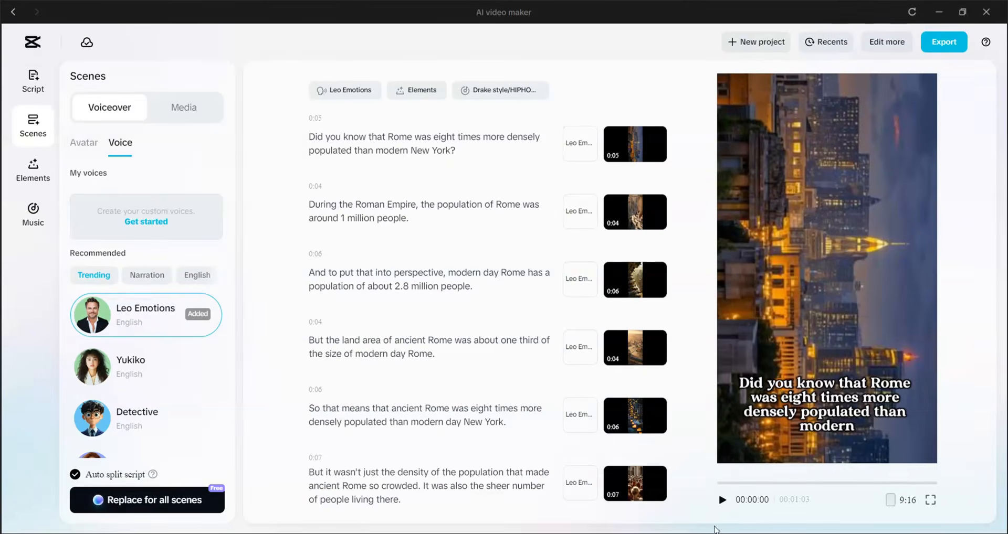
{"action": "left_click", "coordinate": [722, 501]}
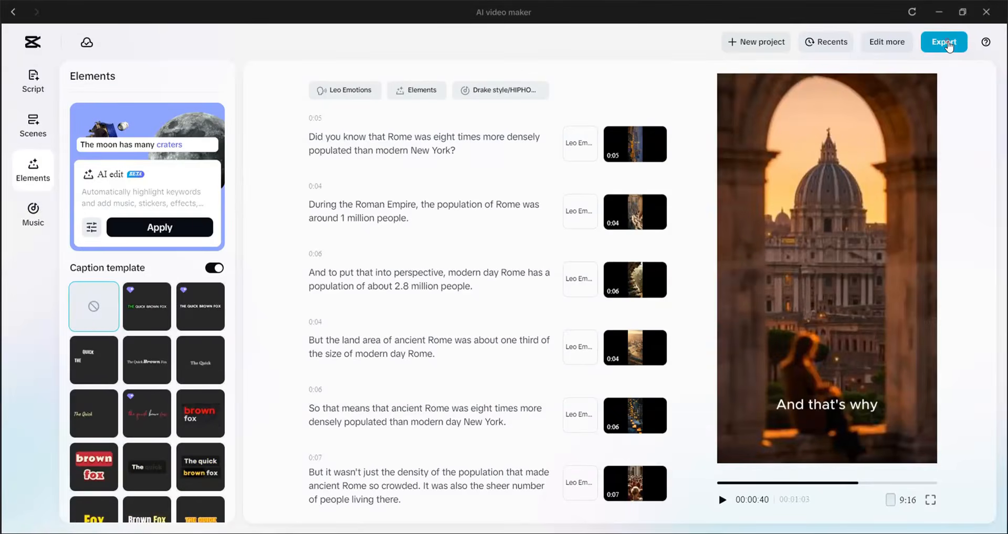
Export the Rome video under the file name "Ancient Rome" and save it to the device.
{"action": "left_click", "coordinate": [948, 46]}
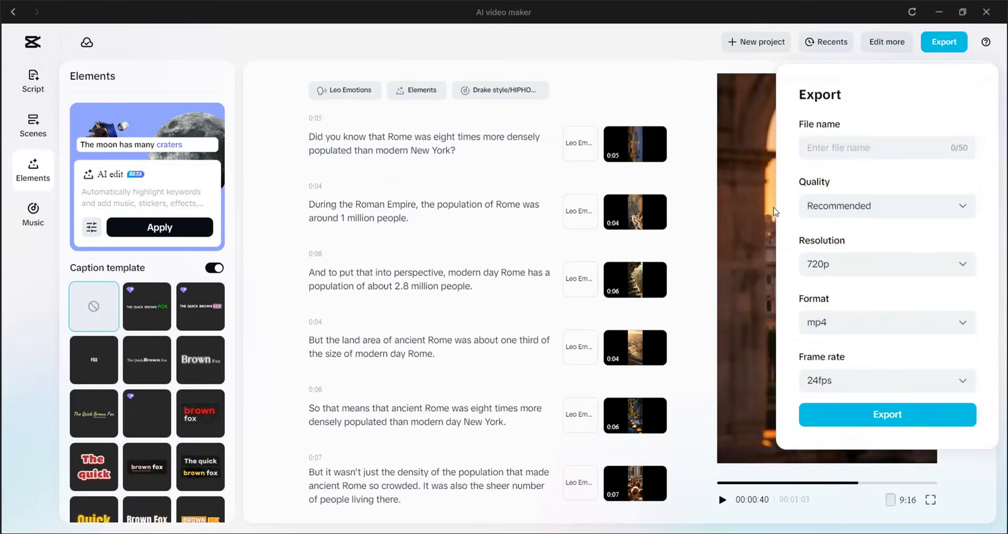
{"action": "type", "text": "Ancient Rome"}
{"action": "left_click", "coordinate": [887, 415]}
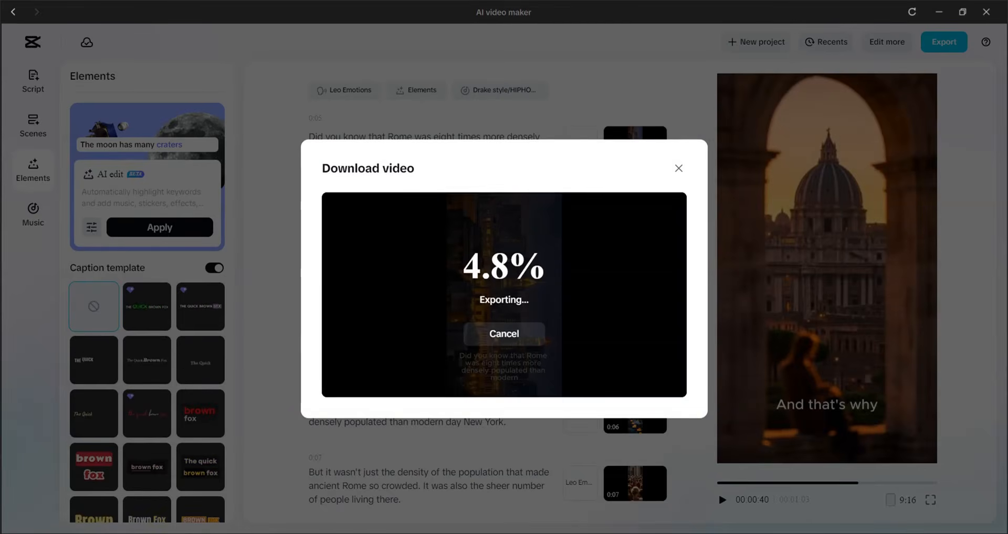
{"action": "left_click", "coordinate": [515, 319]}
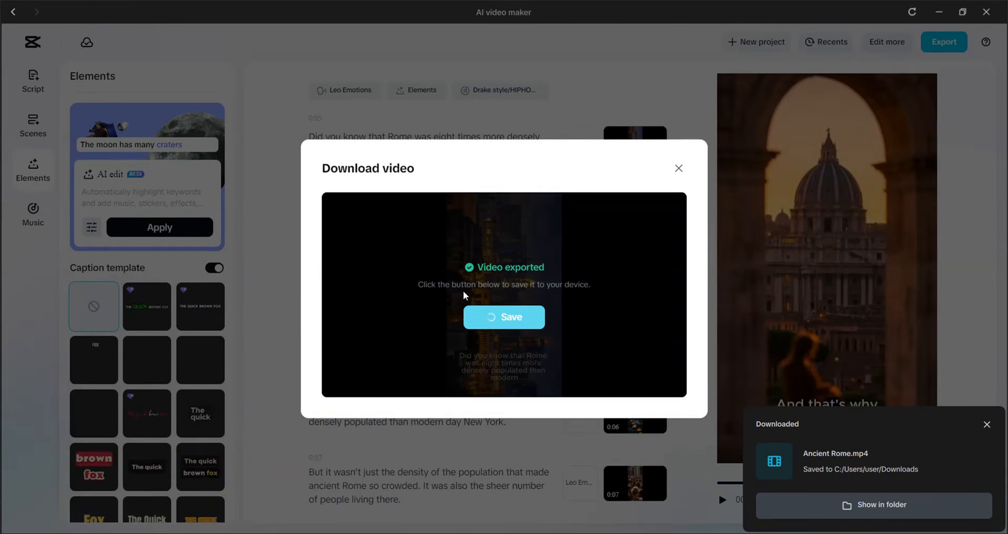